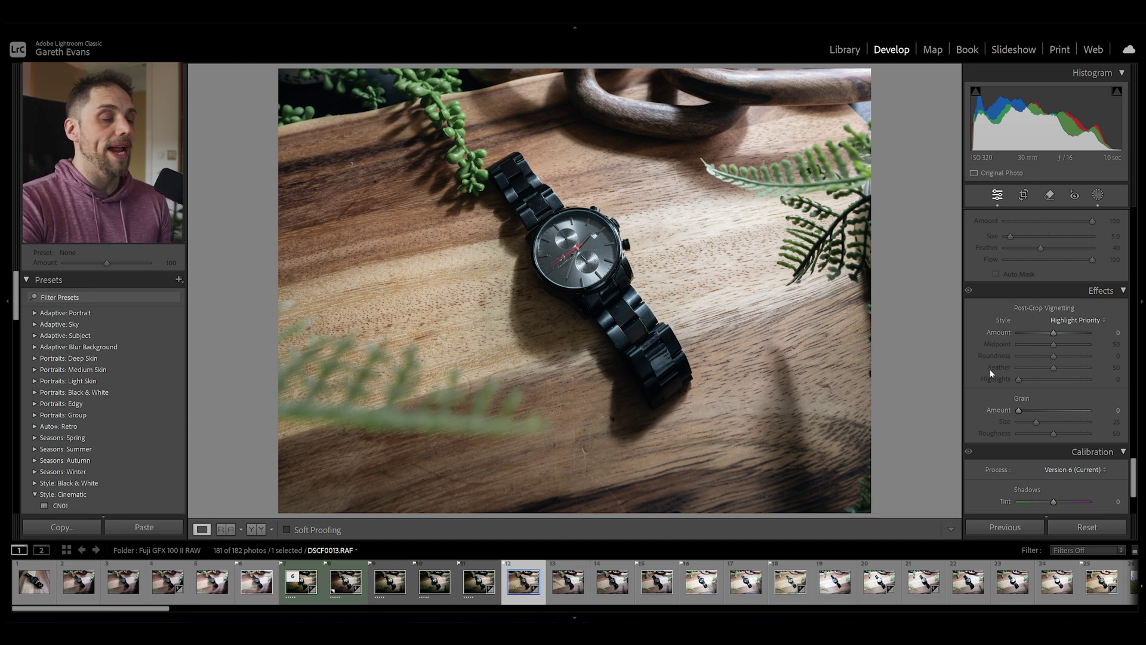
Step: Darken the photo's edges by setting the post-crop vignetting amount to −52
scroll(1054, 358, up, 3)
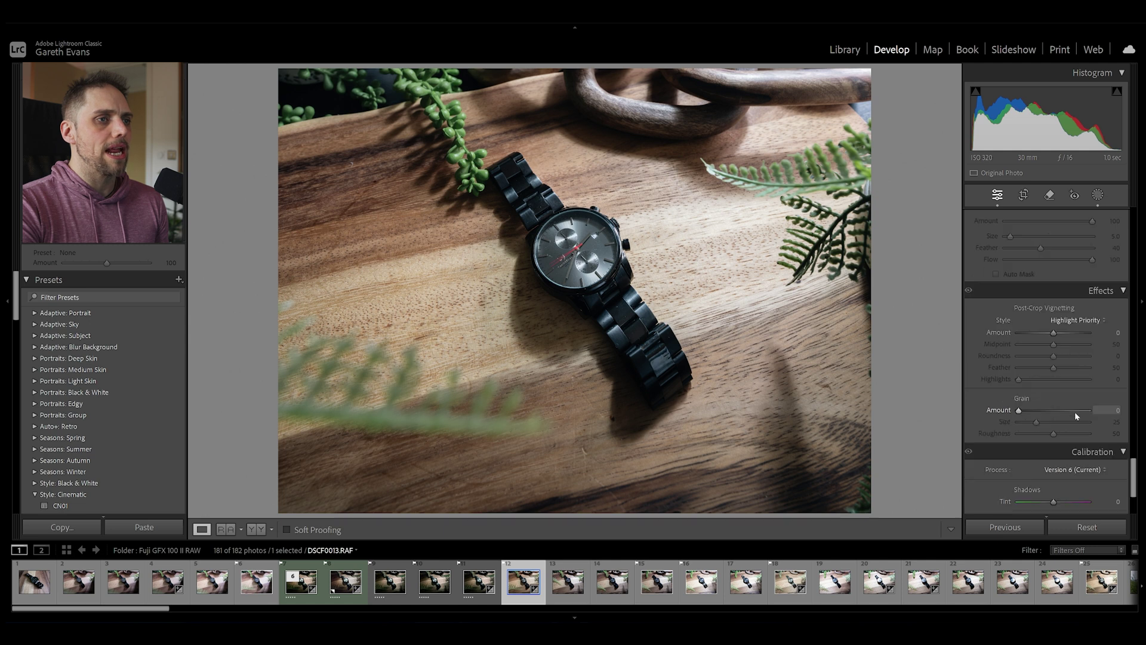
mouse_move(1134, 474)
mouse_down()
mouse_move(1134, 227)
mouse_move(1141, 486)
mouse_up()
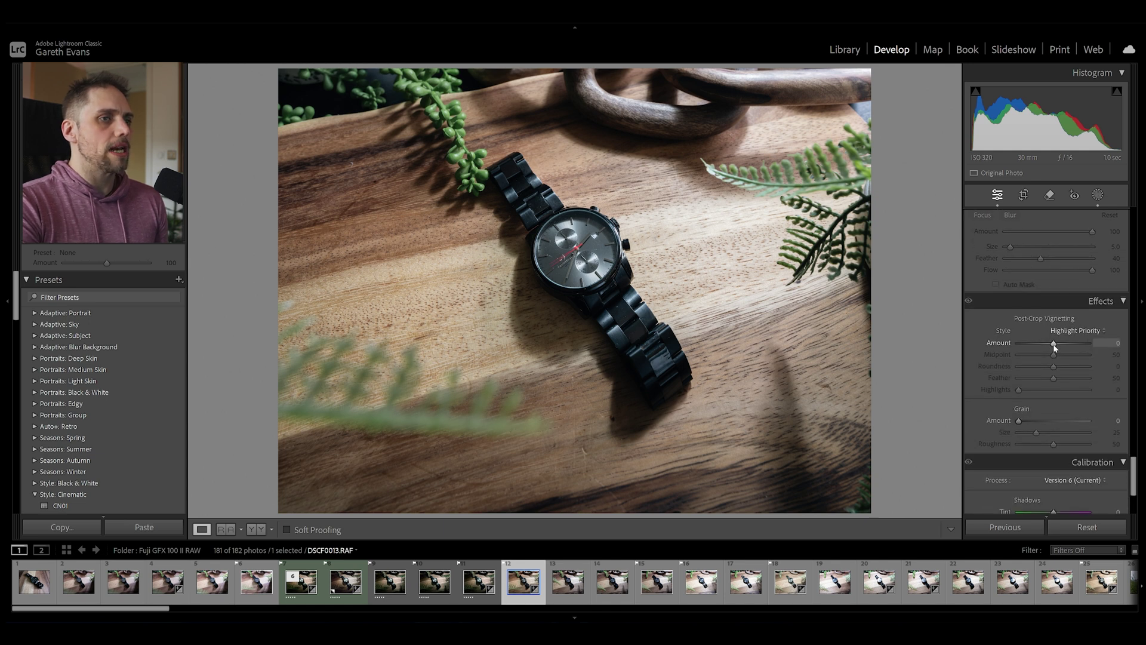
drag(1054, 344, 1036, 345)
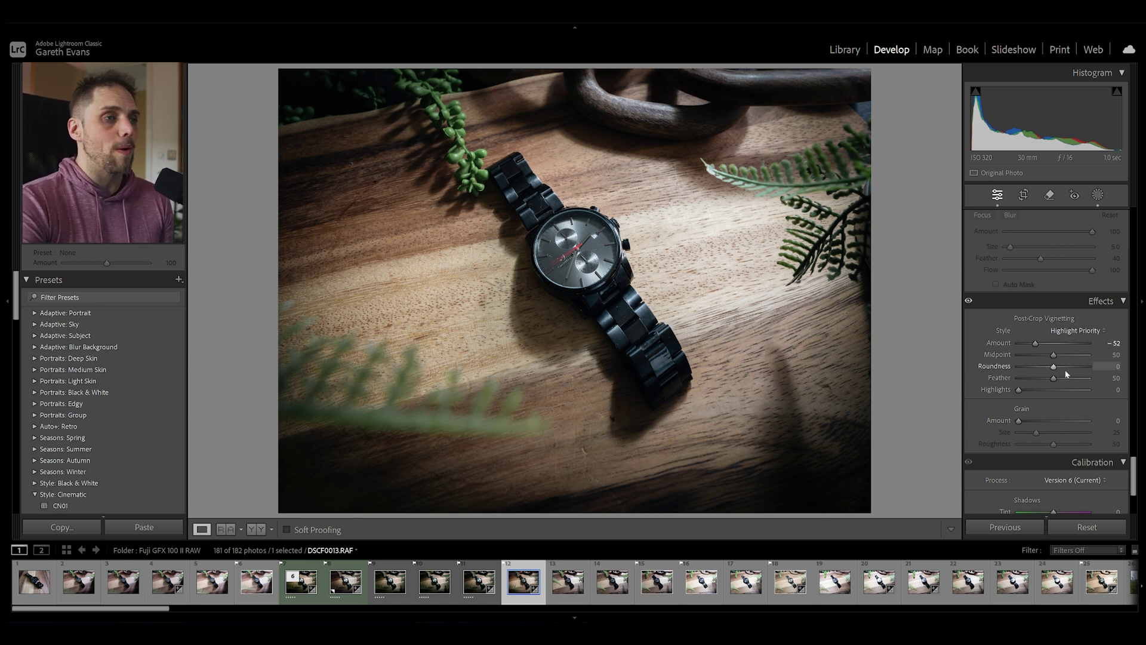
Step: Try out the vignette's midpoint, roundness and feather, and reset all vignetting settings including the amount
mouse_move(1058, 357)
mouse_down()
mouse_move(1030, 357)
mouse_move(1066, 357)
mouse_move(1045, 359)
mouse_move(1077, 385)
mouse_move(1043, 364)
mouse_move(1074, 369)
mouse_move(1030, 366)
mouse_move(1070, 367)
mouse_move(1050, 367)
mouse_up()
double_click(1046, 356)
double_click(1076, 378)
double_click(1051, 367)
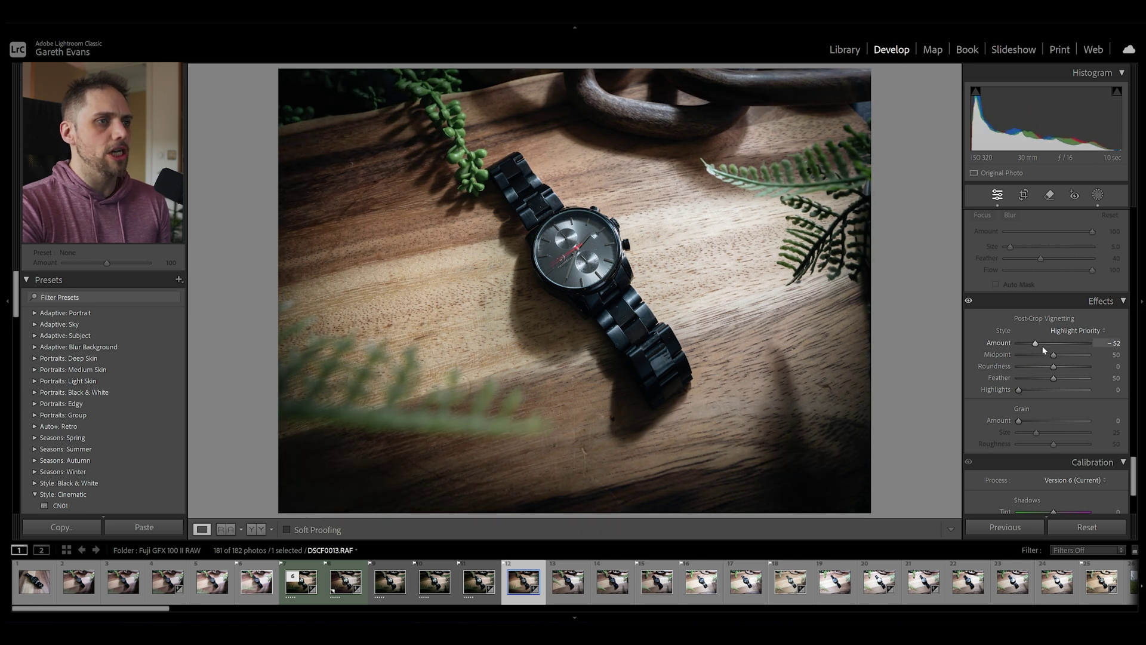
double_click(1038, 344)
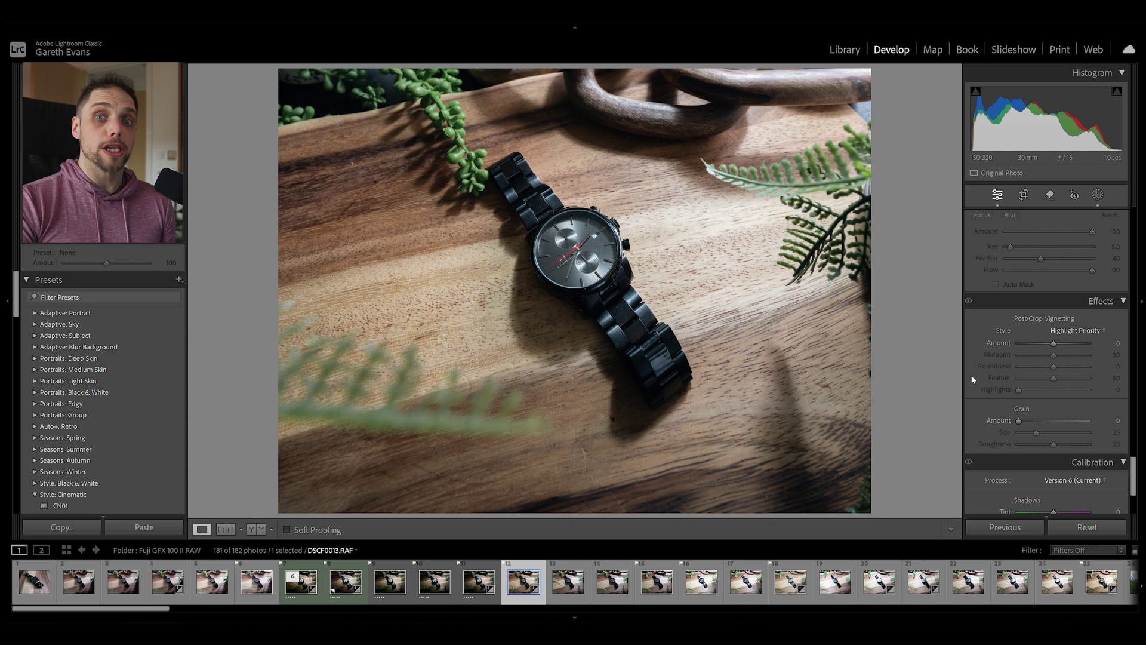
Step: Compare the photo with and without Mask 1 and Mask 2 by toggling each mask's visibility
click(1098, 195)
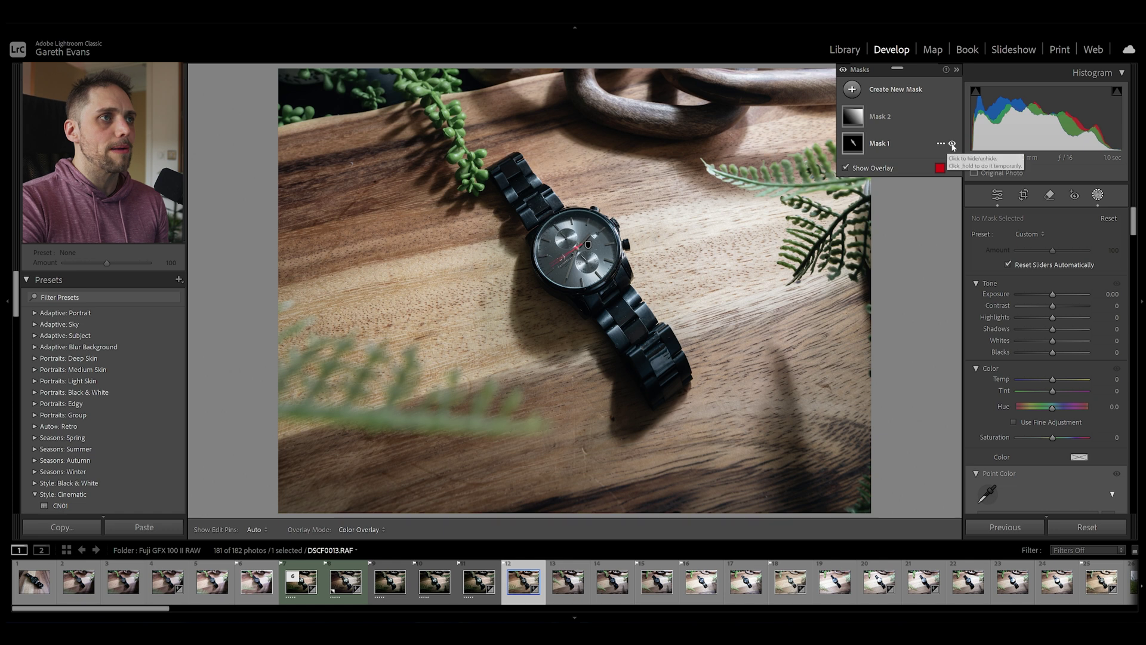
click(952, 145)
click(952, 145)
click(952, 145)
click(952, 145)
click(953, 117)
click(953, 118)
click(953, 118)
click(953, 118)
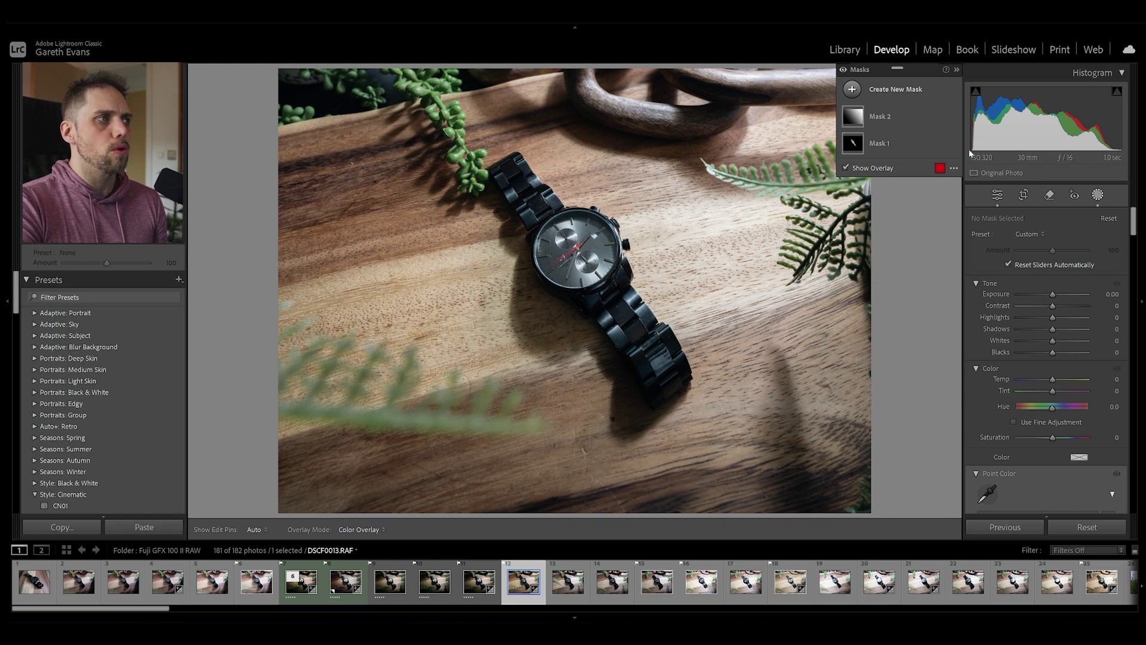
Step: Add a large radial gradient mask centred on the watch and tilt it to follow the strap
click(907, 92)
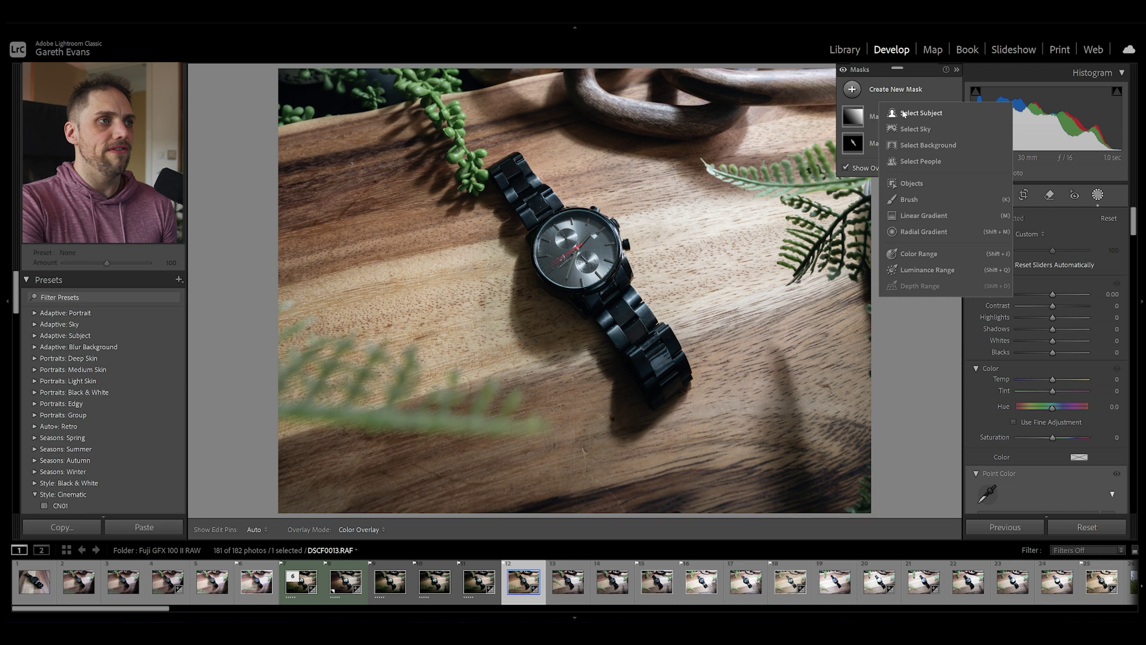
click(923, 232)
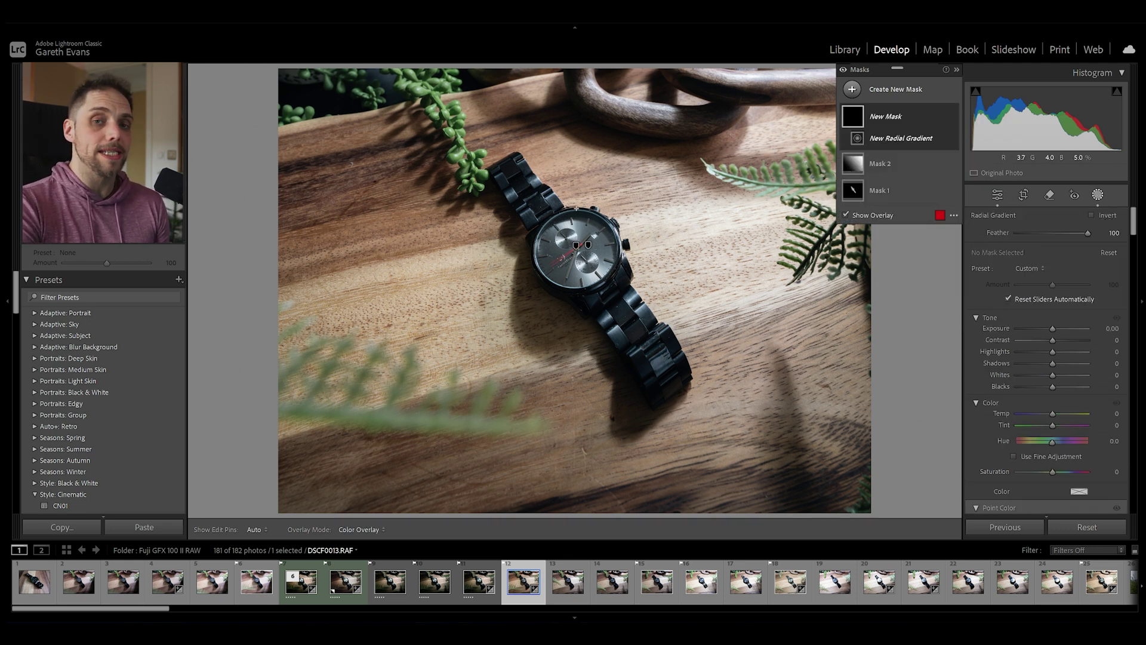
drag(557, 188, 839, 512)
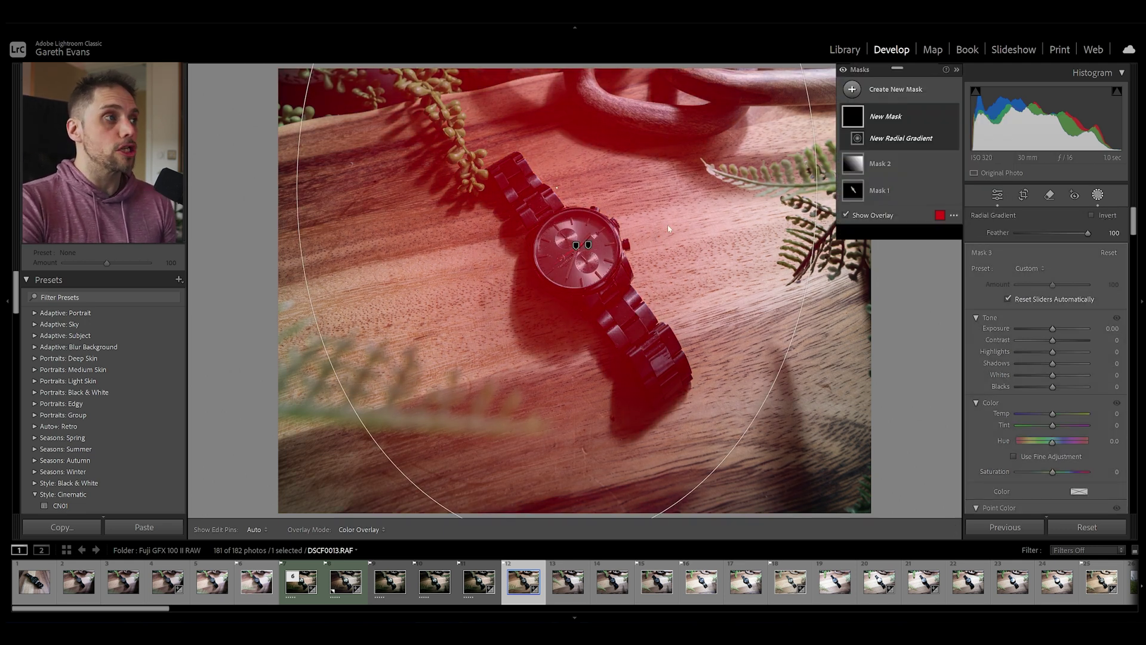
drag(853, 228, 759, 134)
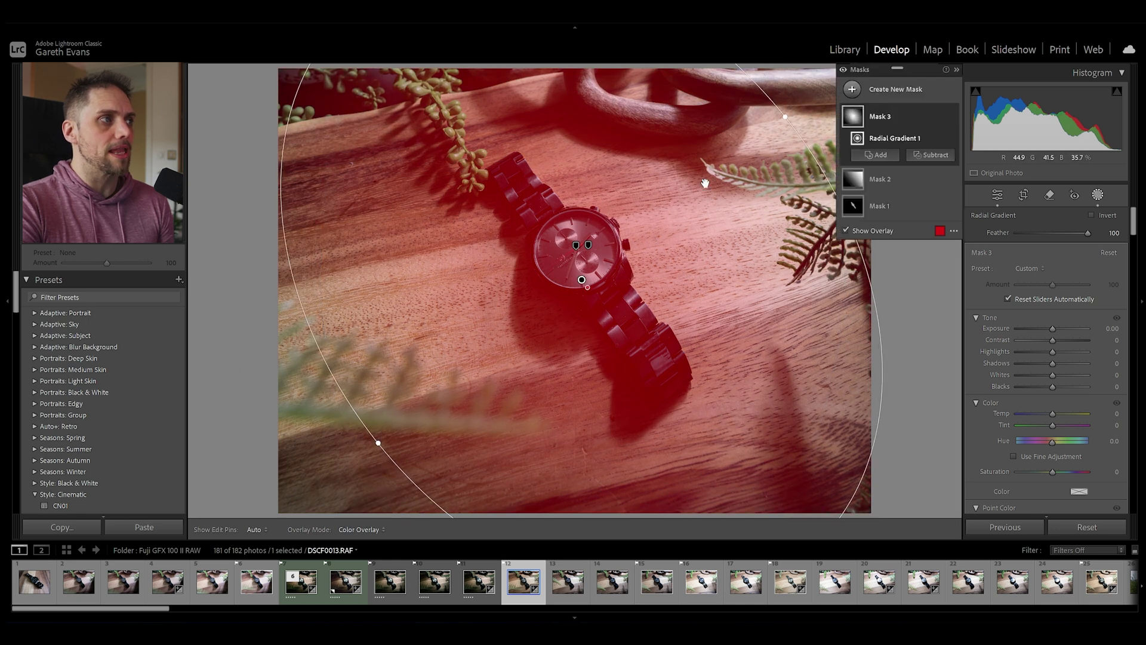
Step: Invert the radial mask with feather 100, widen it around the photo and set its exposure to −1.66
click(1102, 216)
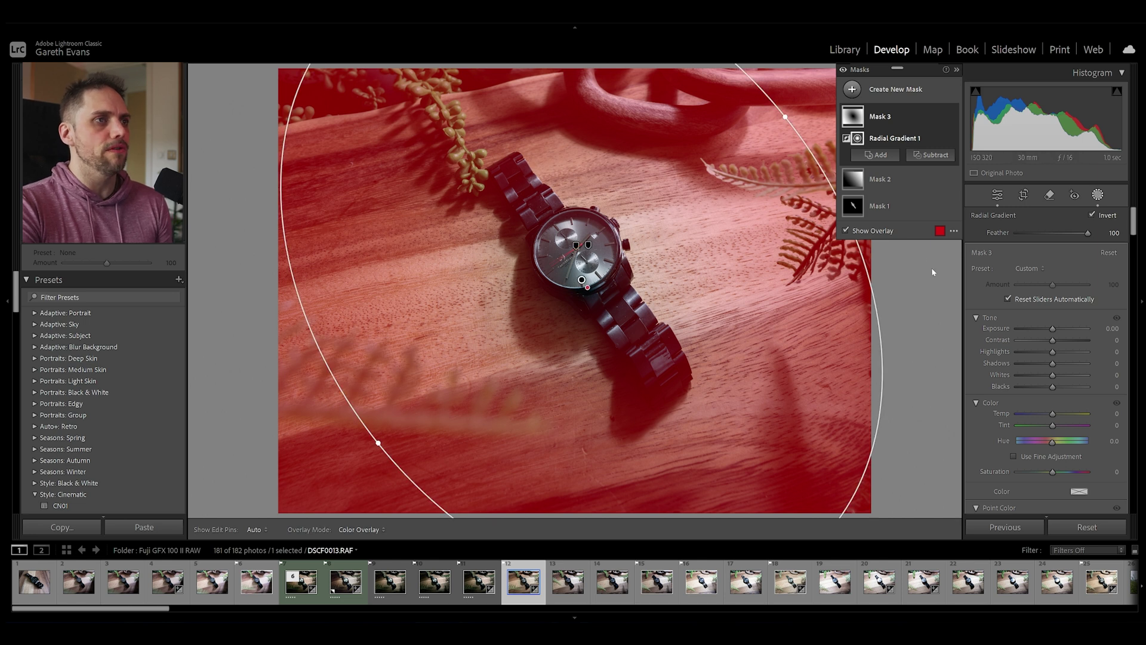
mouse_move(1088, 232)
mouse_down()
mouse_move(1033, 235)
mouse_move(1095, 237)
mouse_up()
drag(1052, 333, 1042, 332)
drag(583, 219, 579, 222)
drag(784, 118, 775, 175)
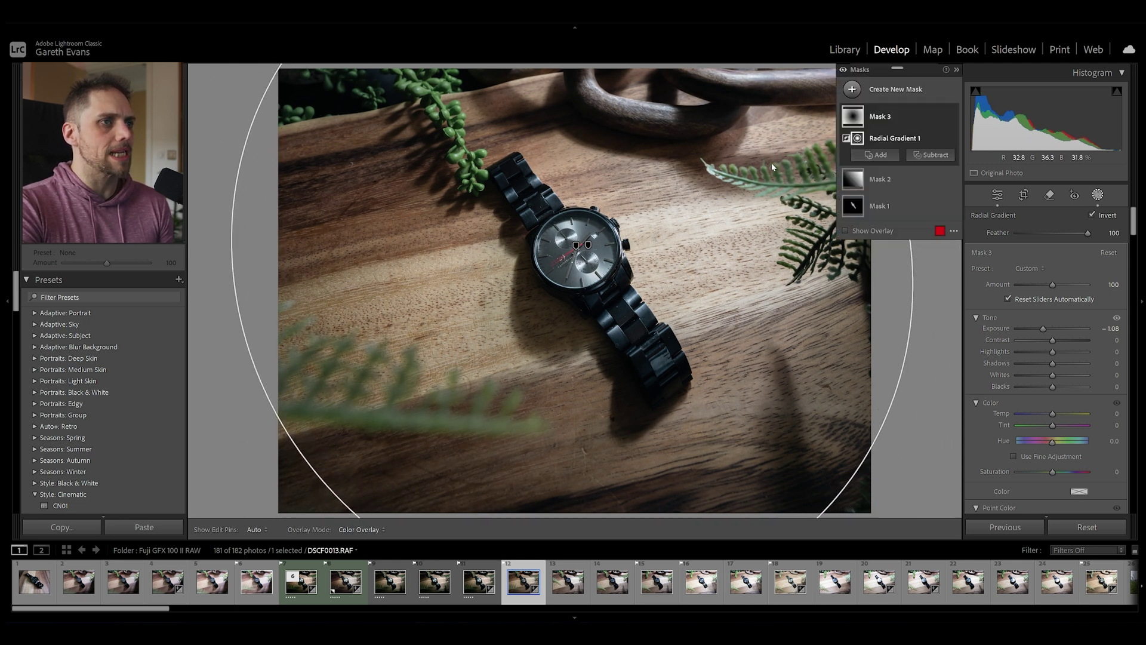
drag(1043, 328, 1038, 332)
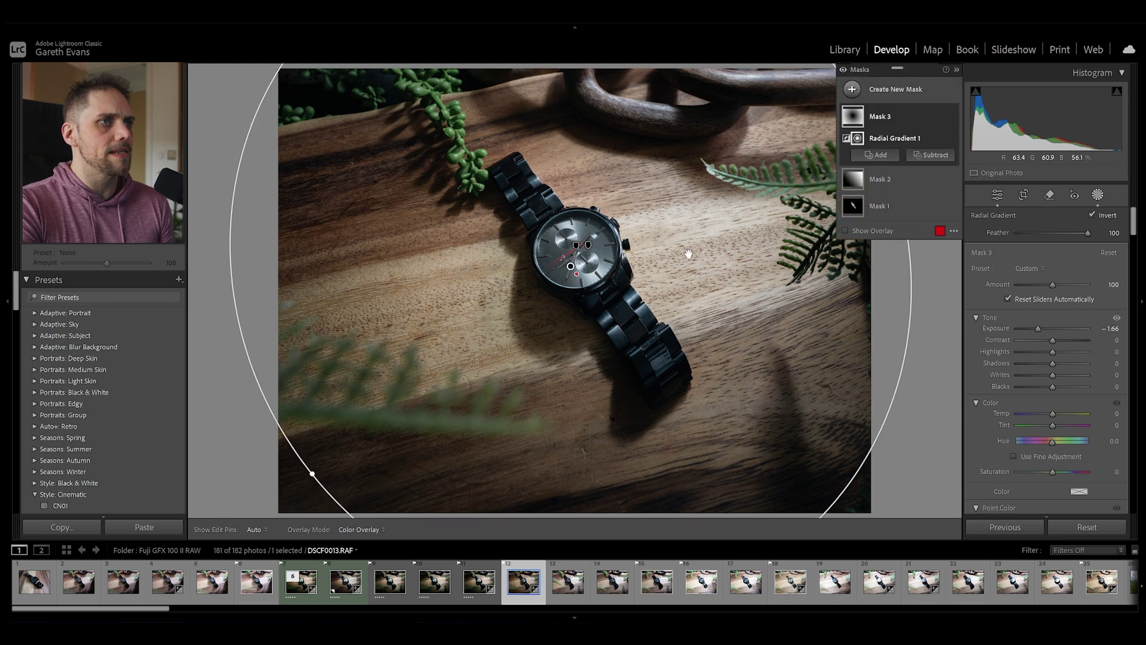
Step: Add a second radial gradient mask over the watch, tilted along the strap, with exposure 0.43
click(884, 89)
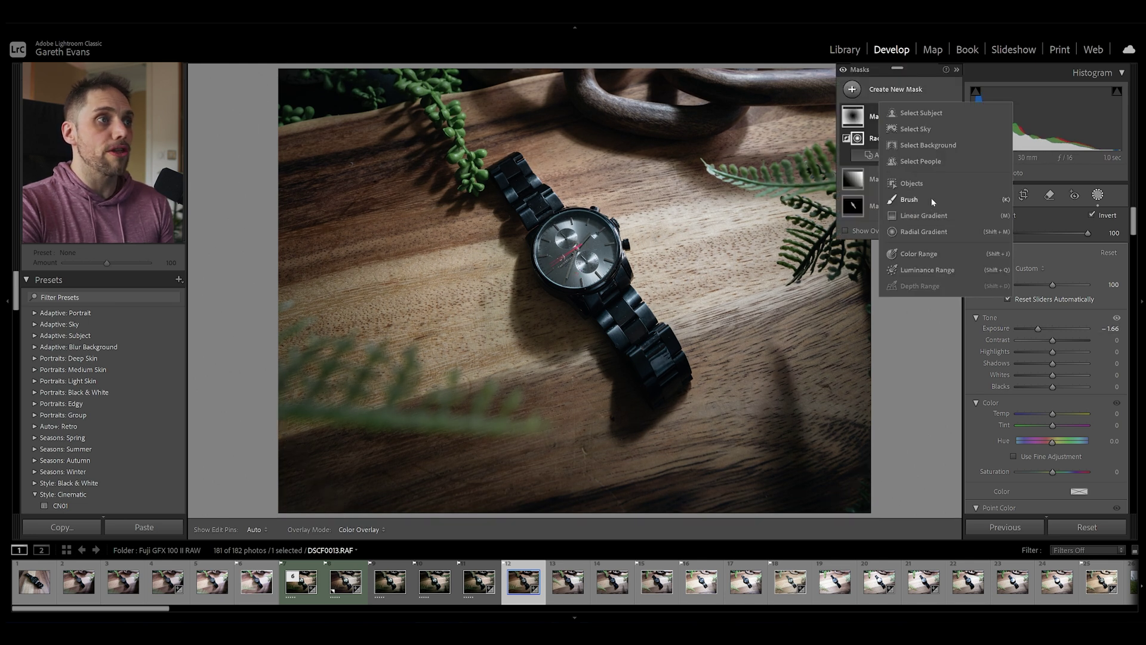
click(923, 216)
drag(563, 226, 747, 475)
drag(752, 197, 686, 135)
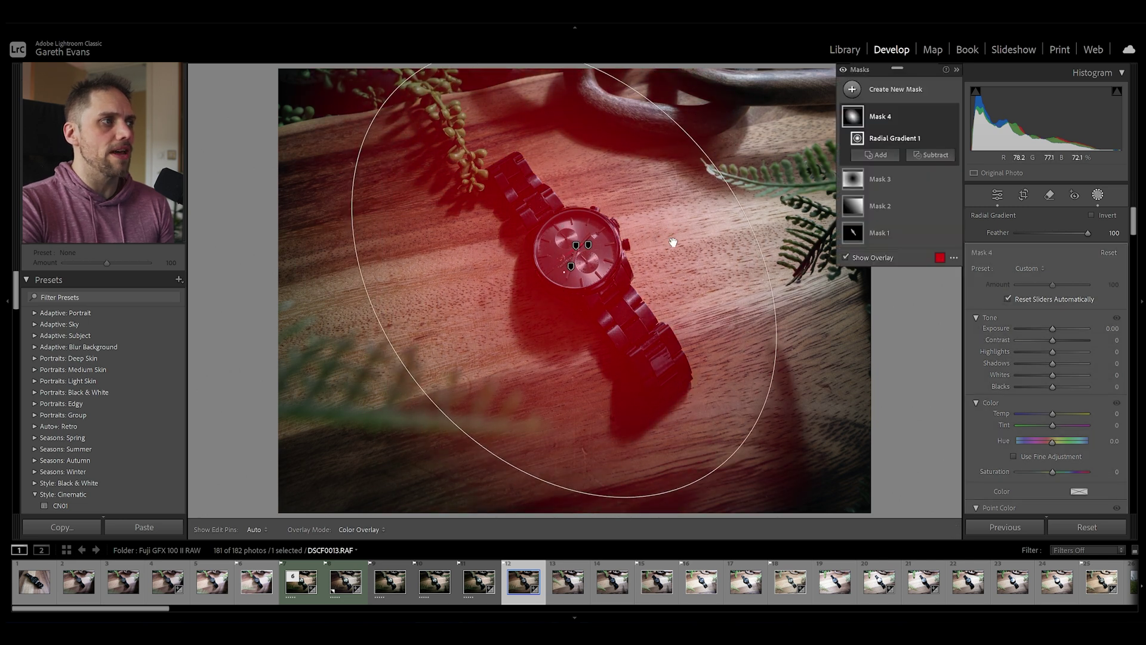
drag(1054, 331, 1058, 328)
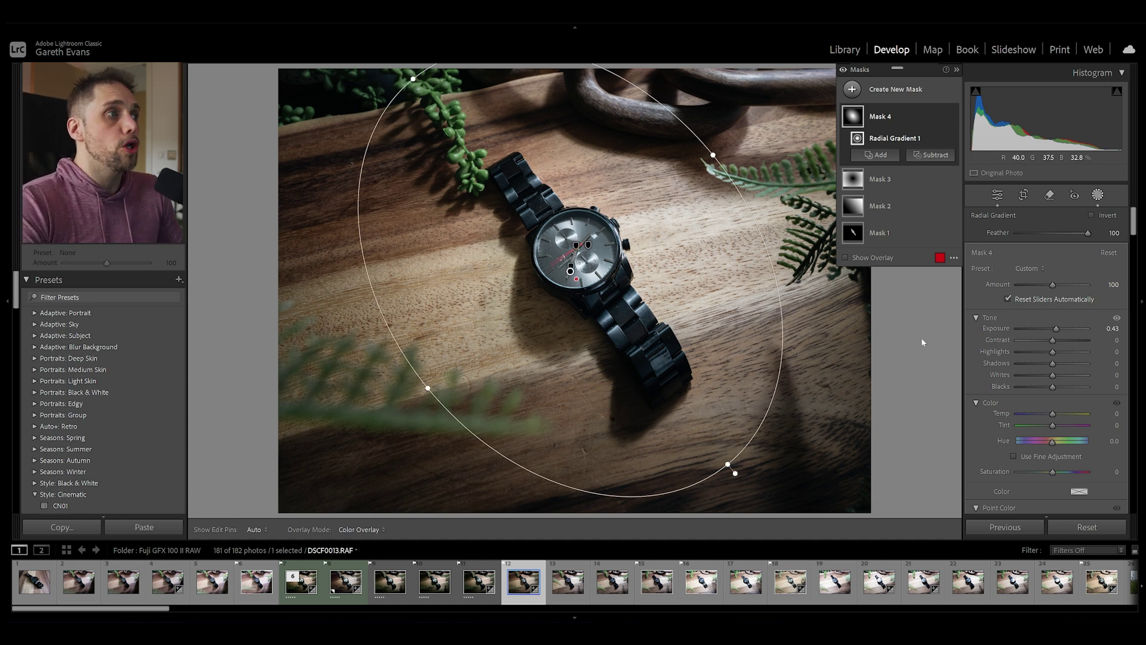
Step: Compare the photo with all masks hidden and shown
click(843, 70)
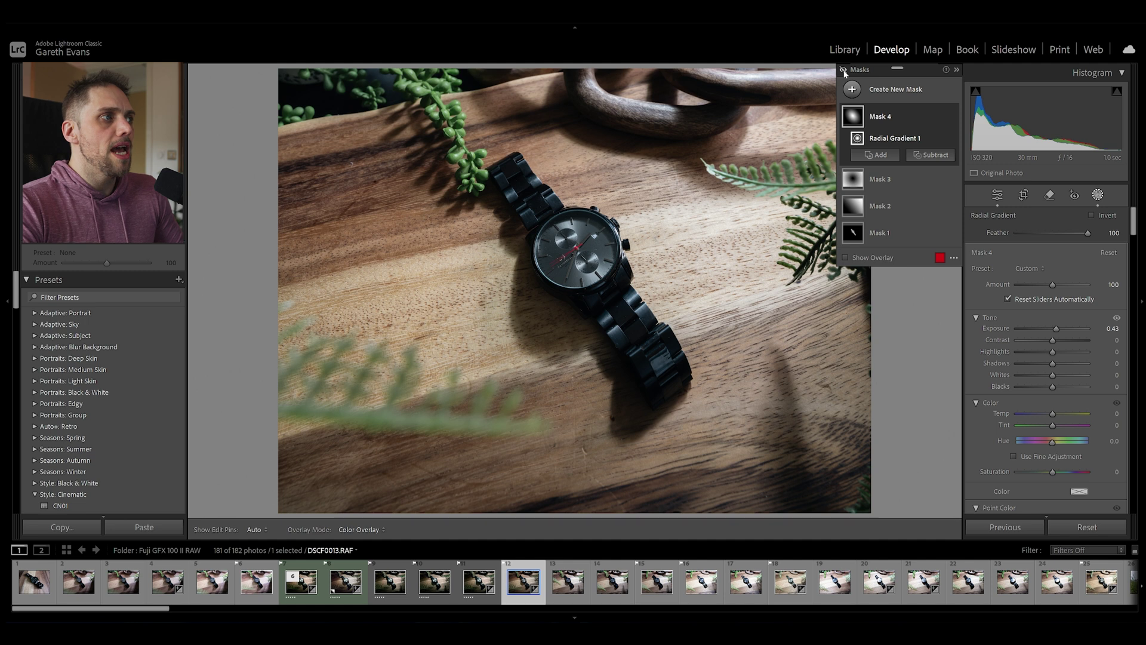
click(844, 71)
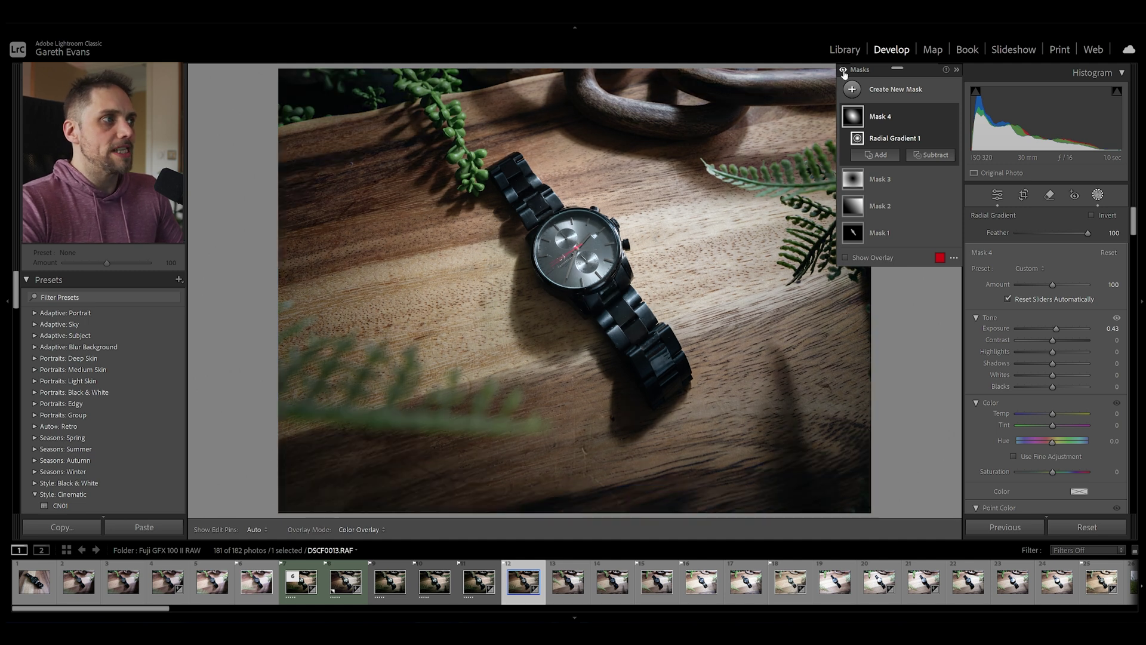
click(844, 71)
click(844, 71)
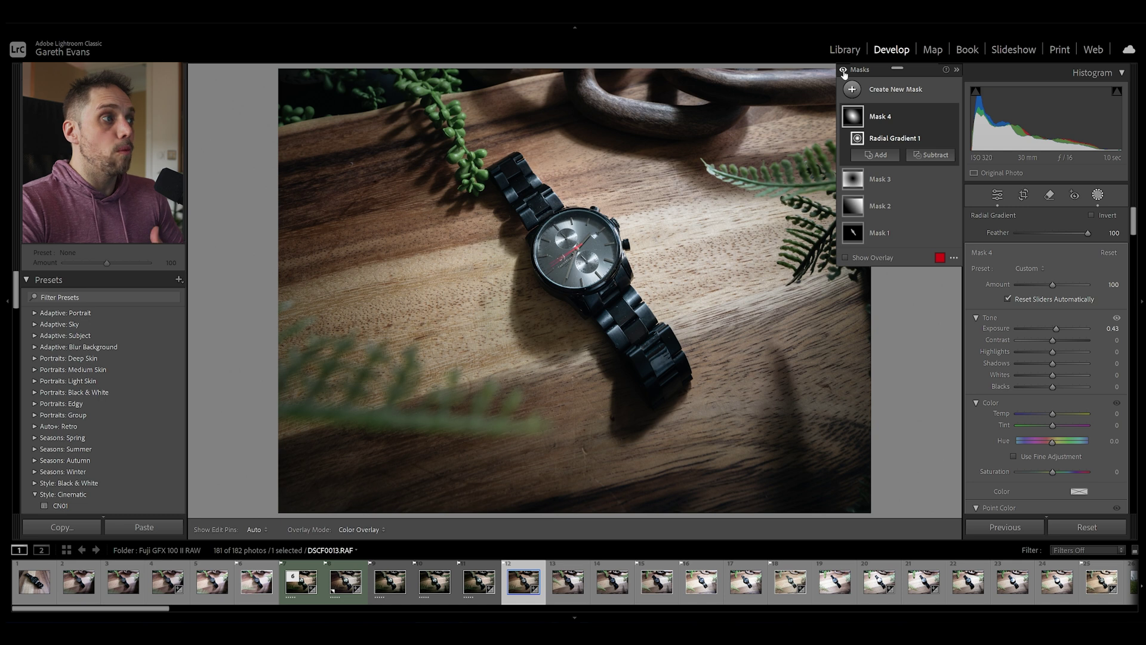
click(845, 71)
click(845, 71)
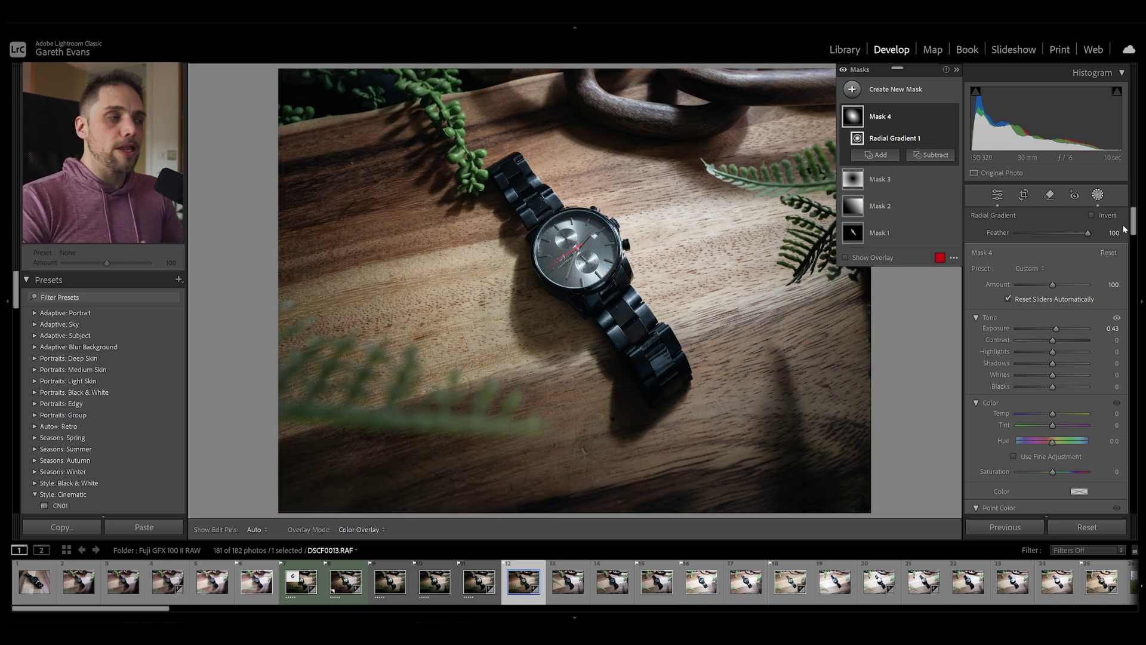
Step: Delete the two radial gradient masks, Mask 3 and Mask 4
right_click(942, 181)
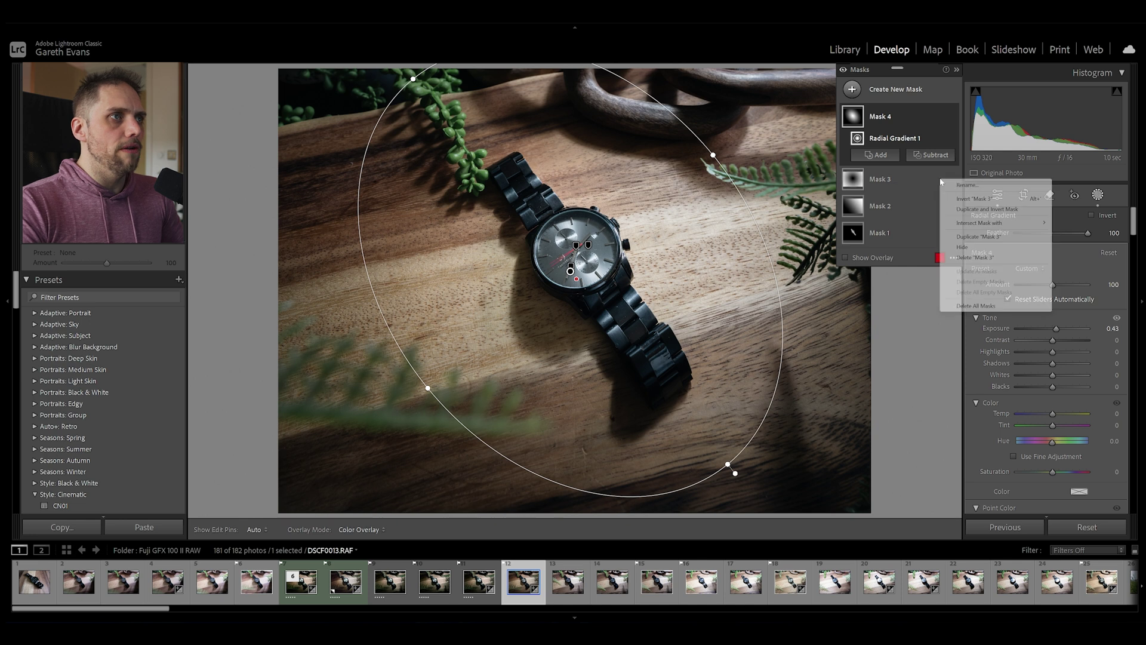
click(941, 144)
click(997, 194)
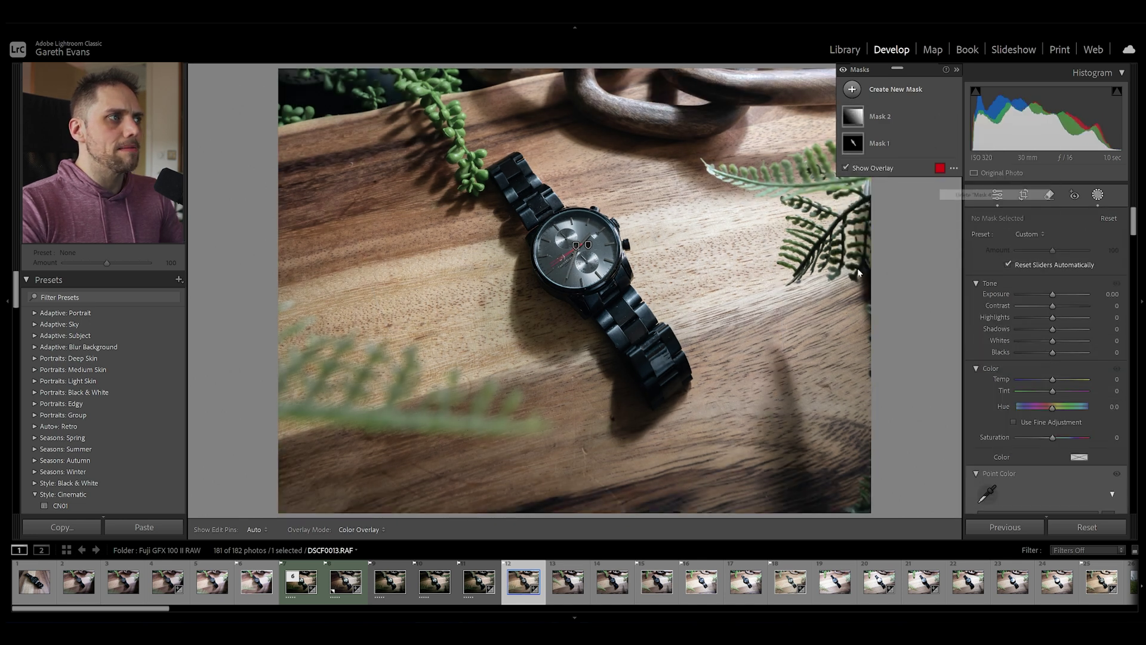
Step: Add a linear gradient mask running from the photo's lower-left corner toward the watch, with exposure −1.63
click(904, 91)
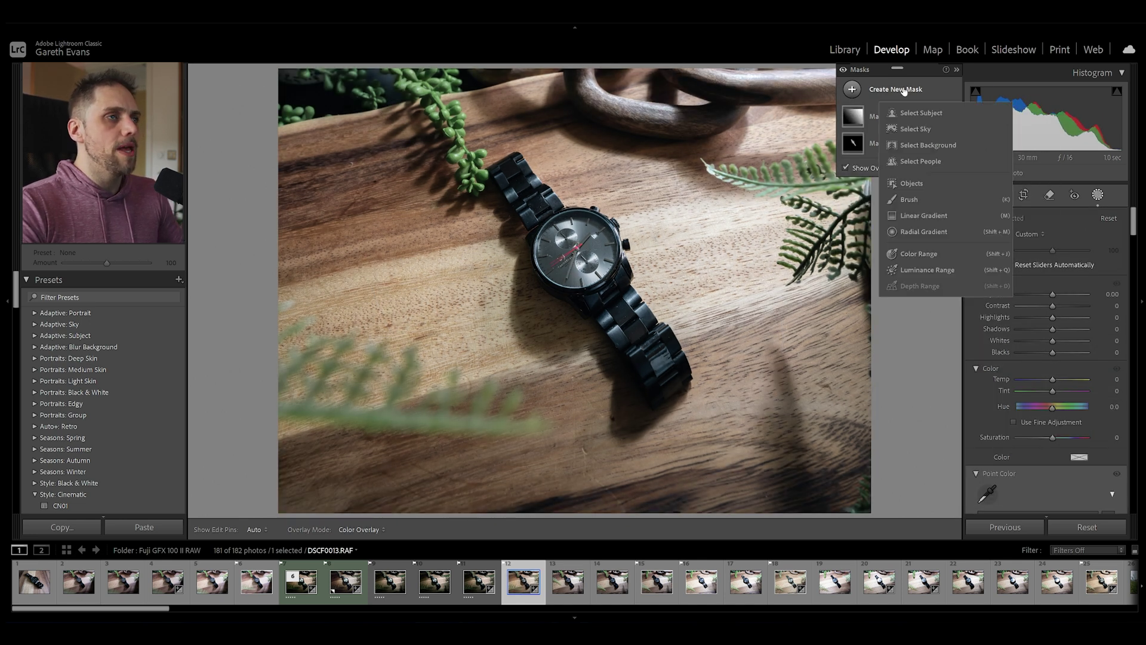
click(947, 215)
drag(270, 516, 626, 212)
drag(460, 369, 429, 400)
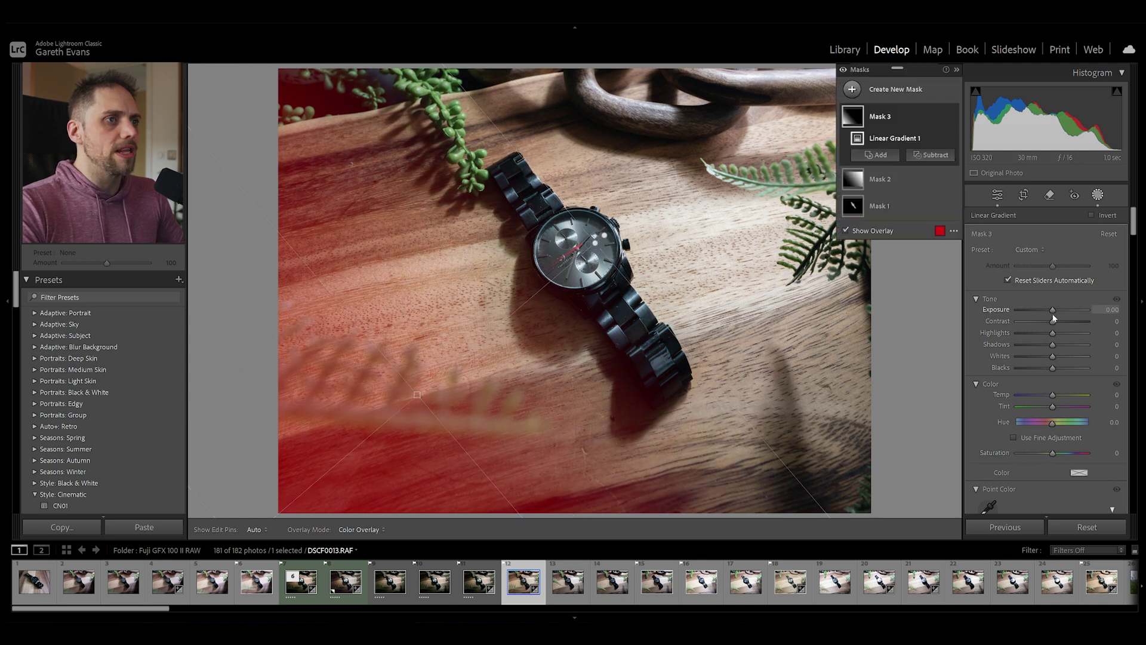
drag(1053, 313, 1038, 313)
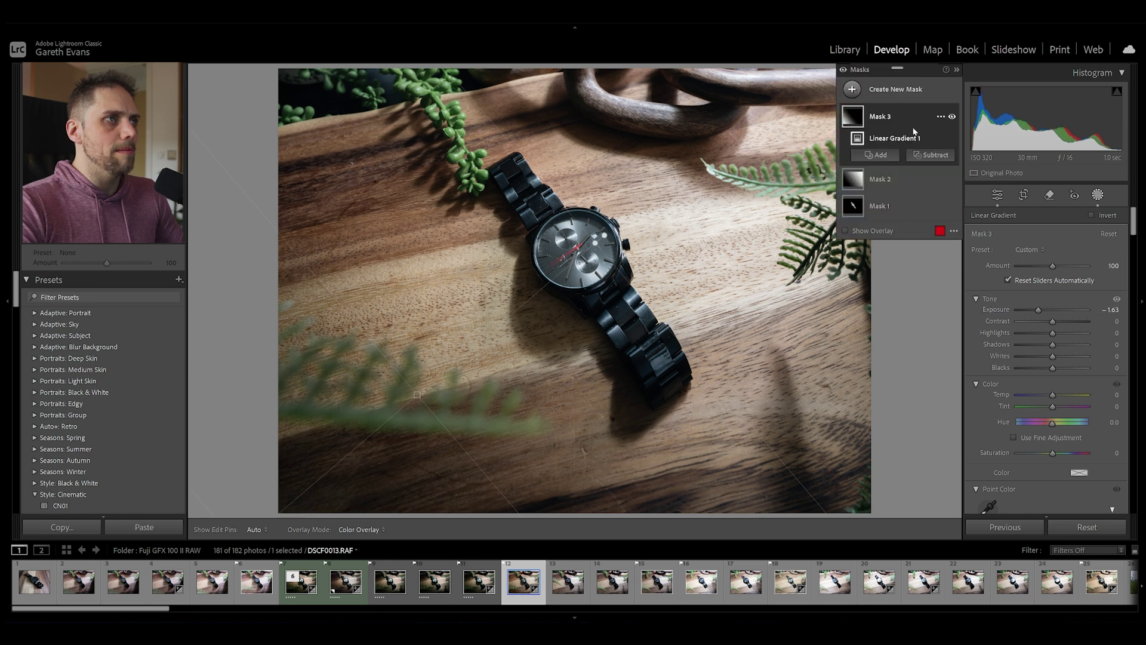
Step: Add a linear gradient mask running from the photo's lower-right corner toward the watch, with exposure −1.08
click(907, 89)
click(933, 214)
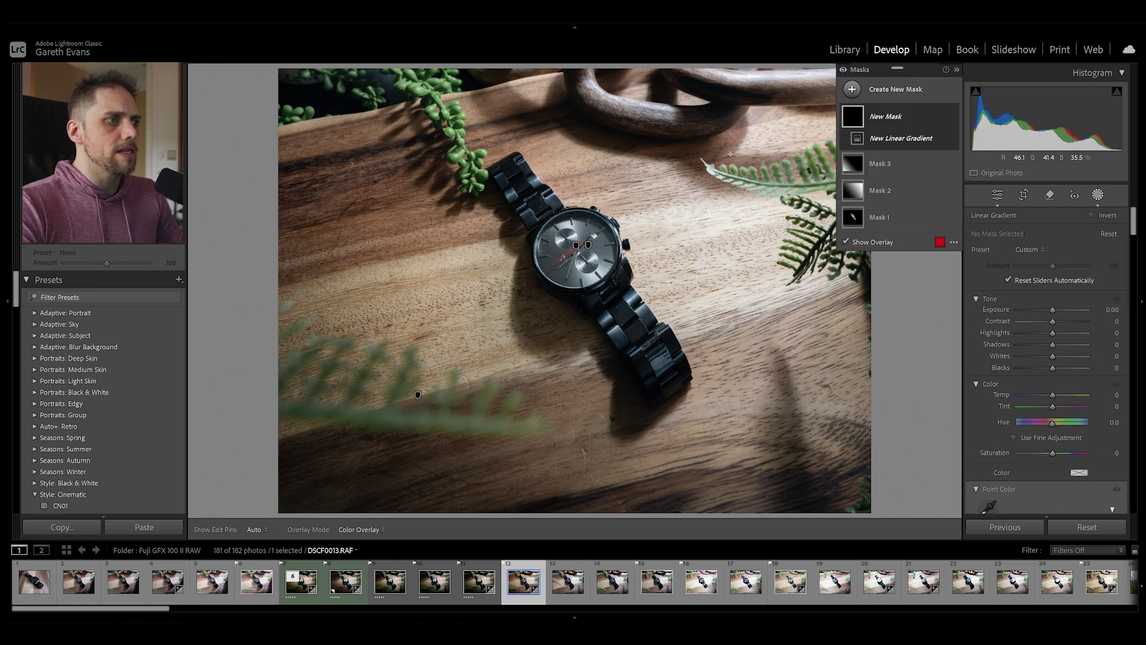
drag(871, 511, 686, 322)
drag(1053, 310, 1043, 310)
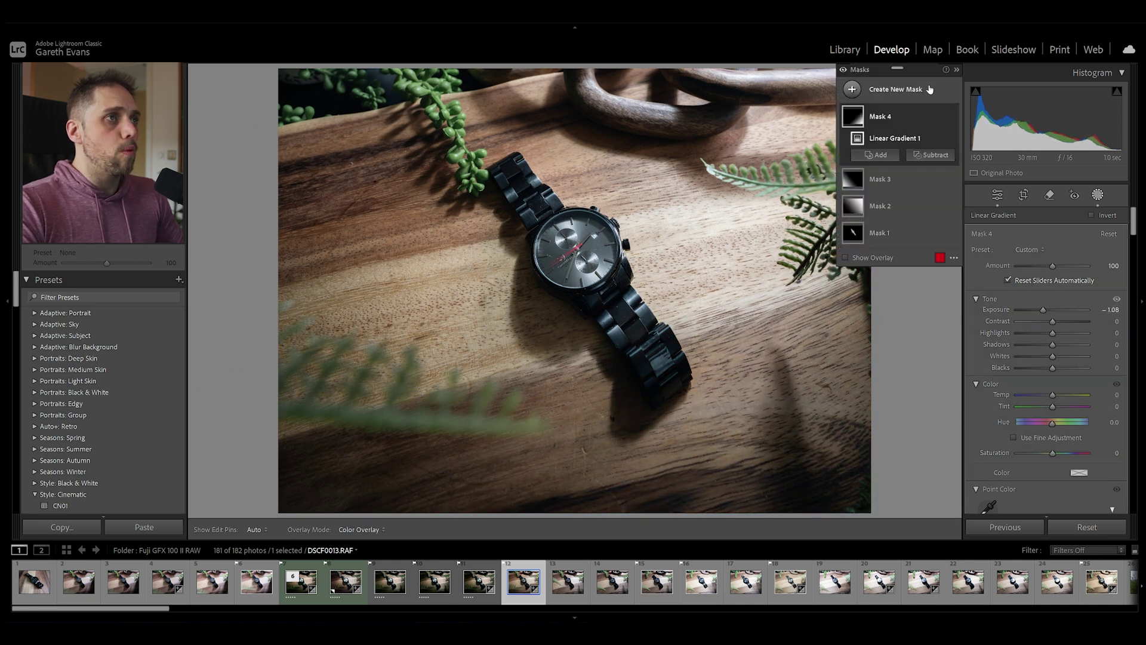
Step: Darken the photo's upper-left corner with a linear gradient mask, and move the lower-left gradient slightly inward with its exposure at −2.32
click(917, 90)
click(918, 215)
drag(275, 67, 512, 224)
drag(1053, 310, 1032, 310)
click(878, 206)
mouse_move(416, 392)
mouse_down()
mouse_move(451, 371)
mouse_move(435, 388)
mouse_up()
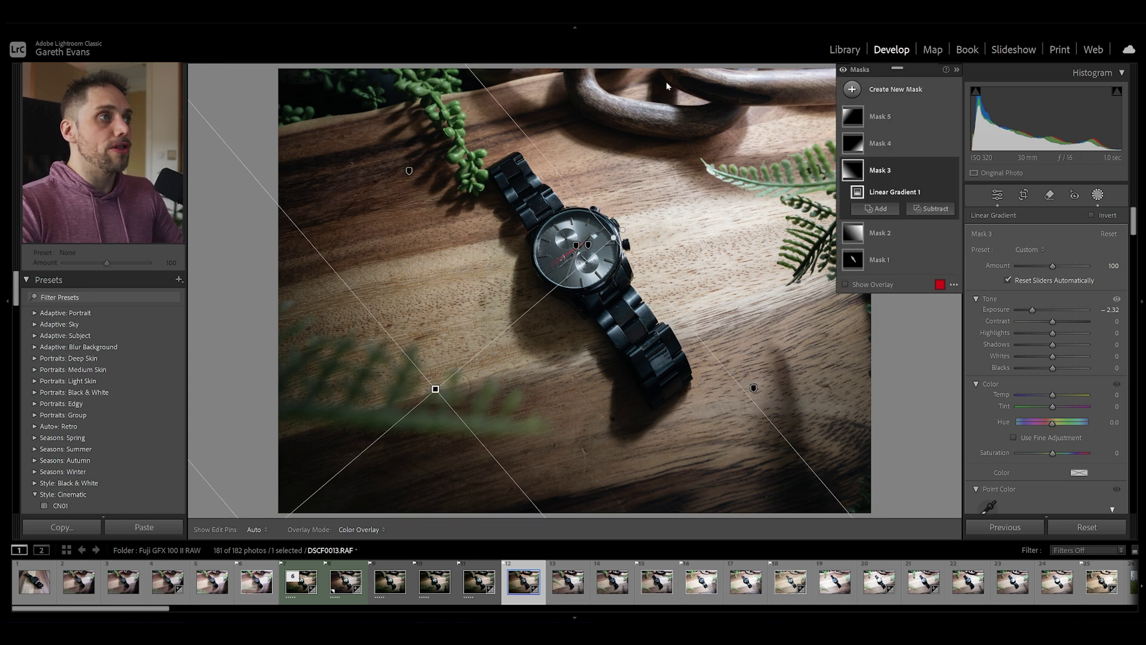
Step: Add a linear gradient mask running from the photo's upper-right corner toward the watch, with exposure −0.63
click(915, 91)
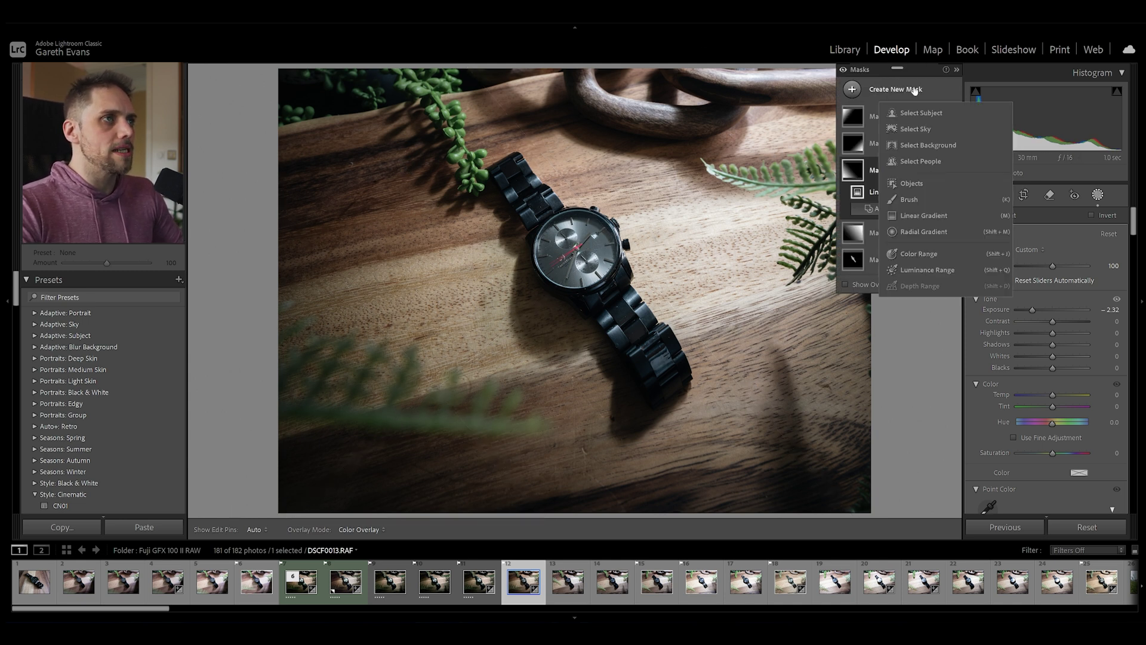
click(947, 215)
drag(824, 113, 615, 276)
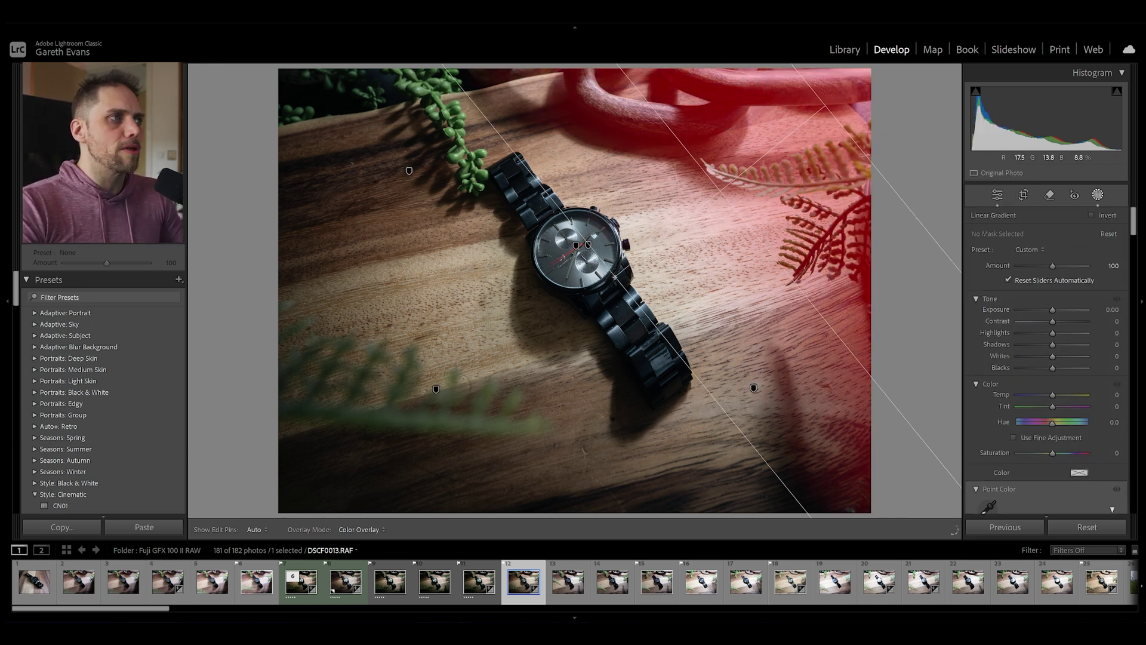
drag(1053, 310, 1047, 314)
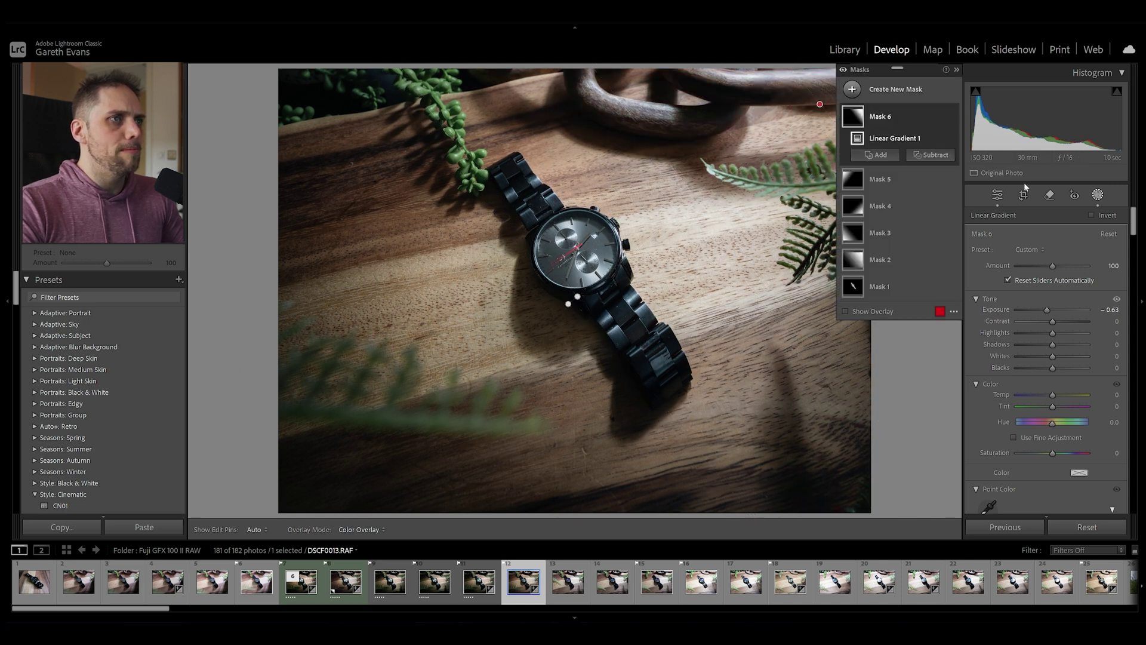
Step: Add a radial gradient mask over the watch, tilted along the strap, set its exposure to 0.50 and finish masking
click(896, 89)
click(924, 233)
drag(551, 220, 717, 486)
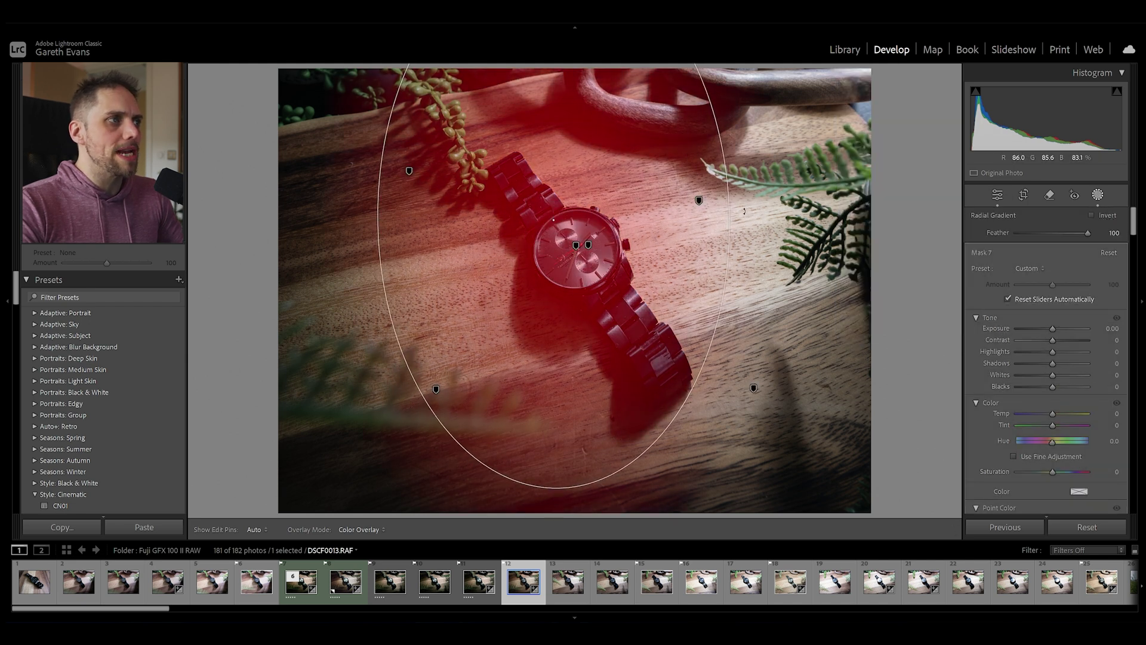
drag(1053, 328, 1057, 329)
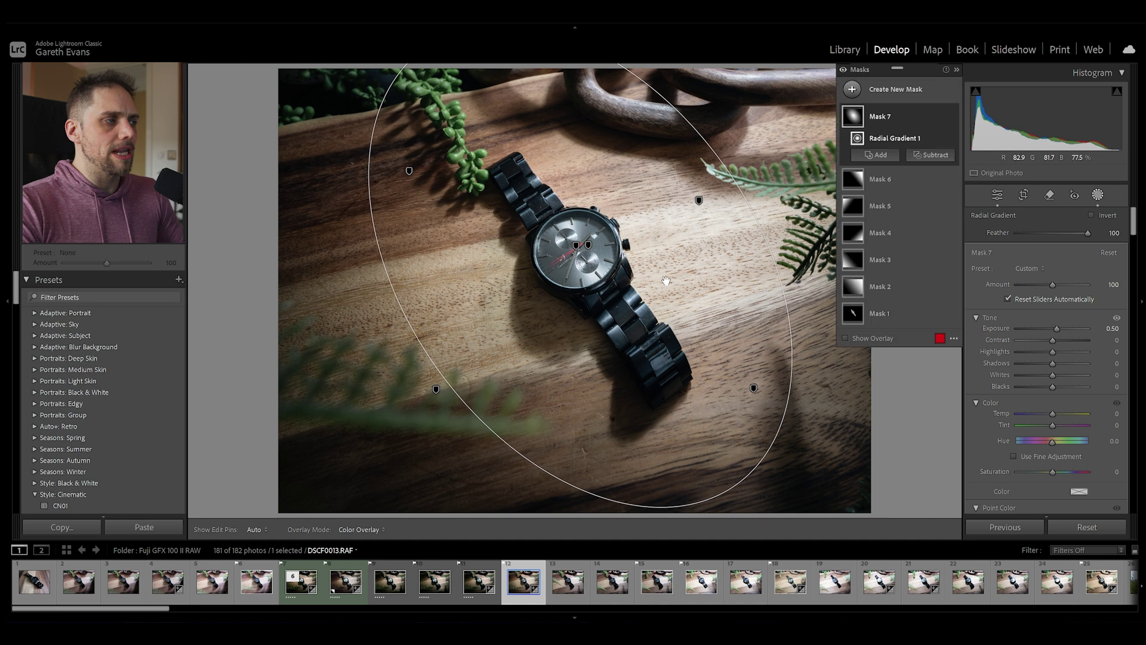
click(997, 196)
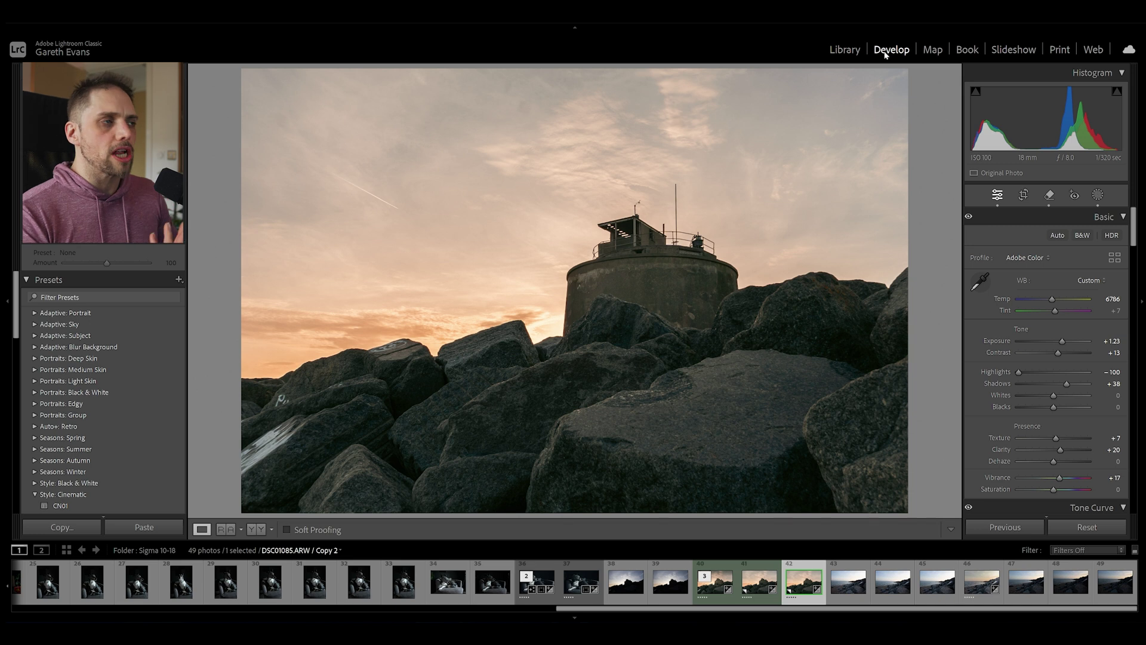
Step: Add a large inverted radial gradient mask centred near the tower, with exposure −1.01, to darken the surrounding photo
click(1098, 195)
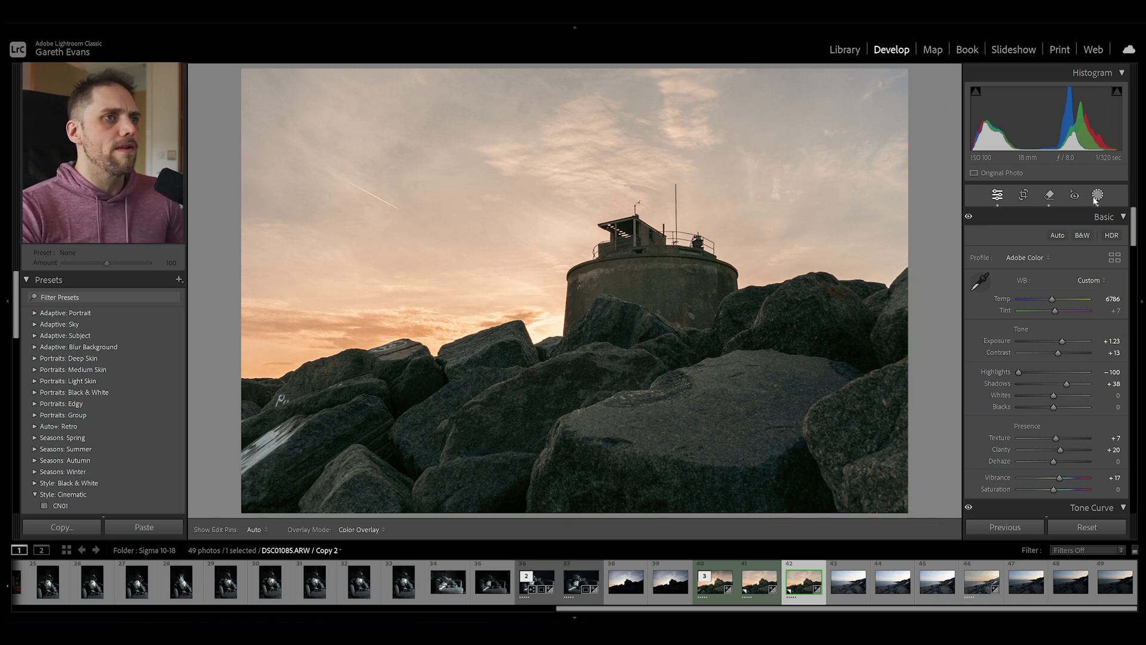
click(889, 88)
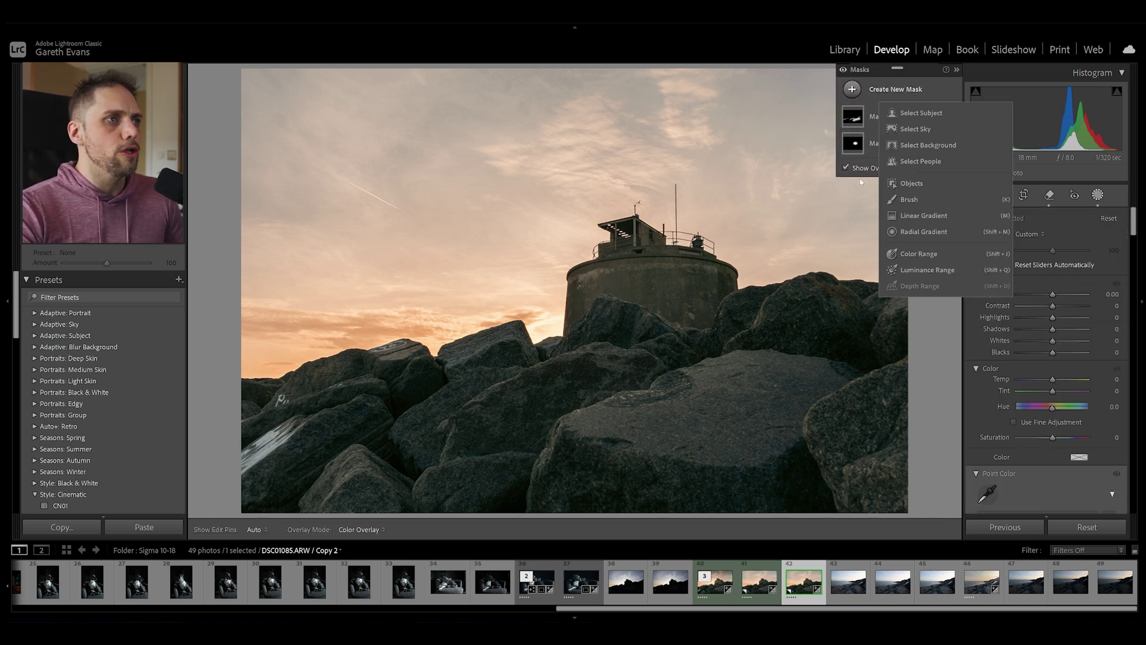
click(925, 231)
drag(517, 234, 898, 498)
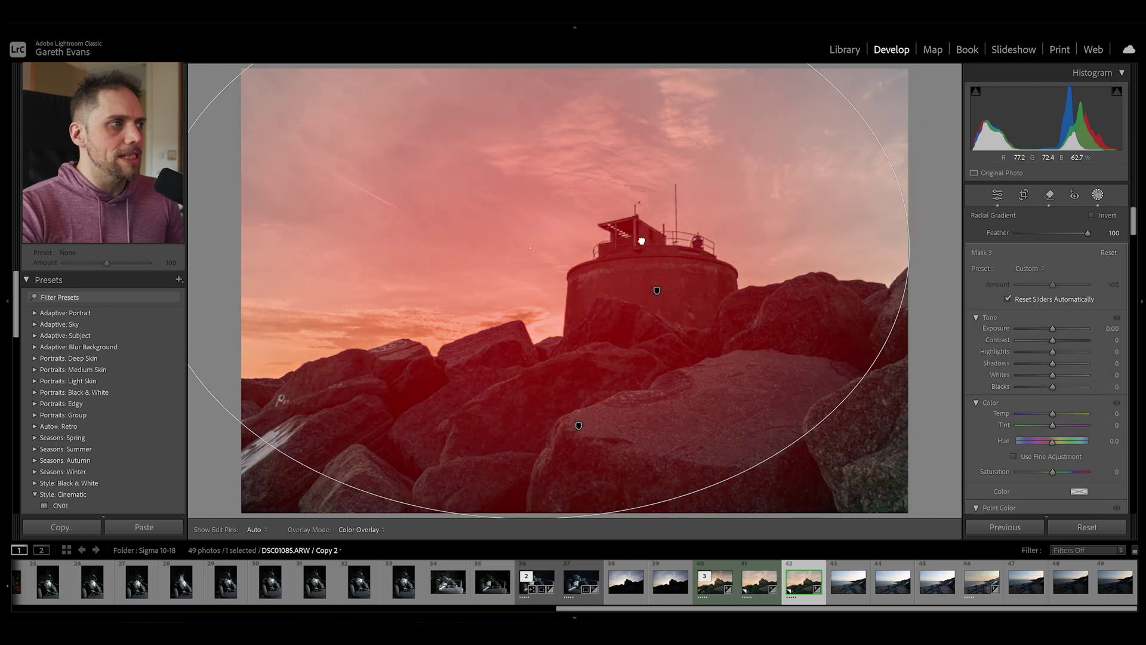
click(1106, 217)
drag(1053, 329, 1044, 331)
key(o)
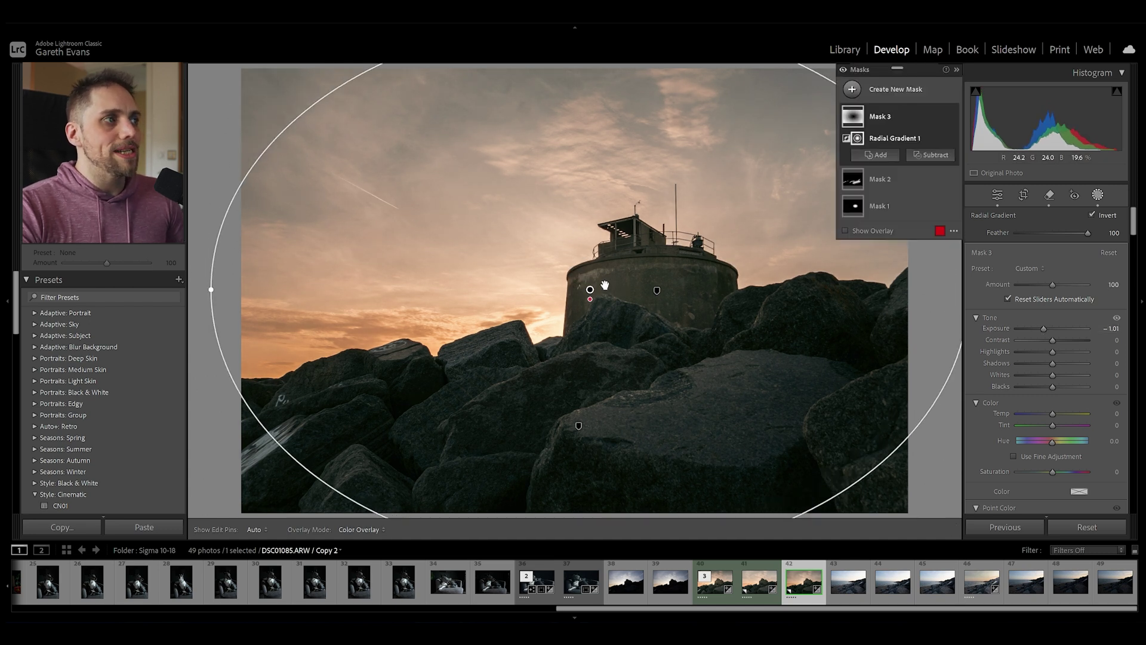
Step: Intersect the inverted radial gradient mask with a Select Background mask
mouse_move(915, 123)
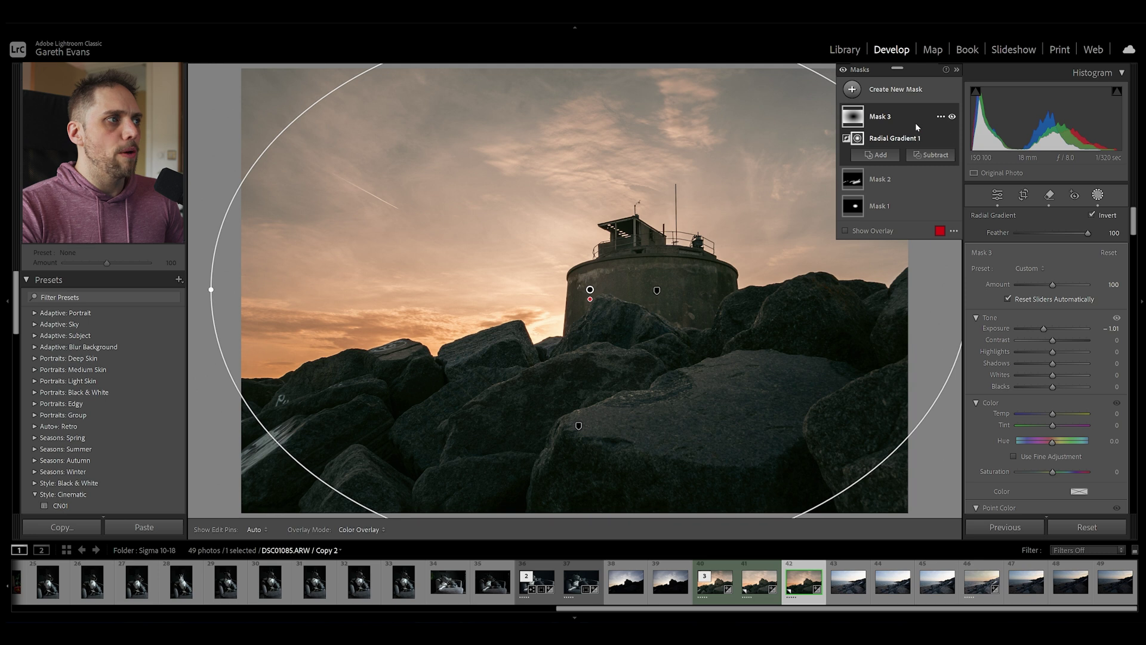
right_click(912, 117)
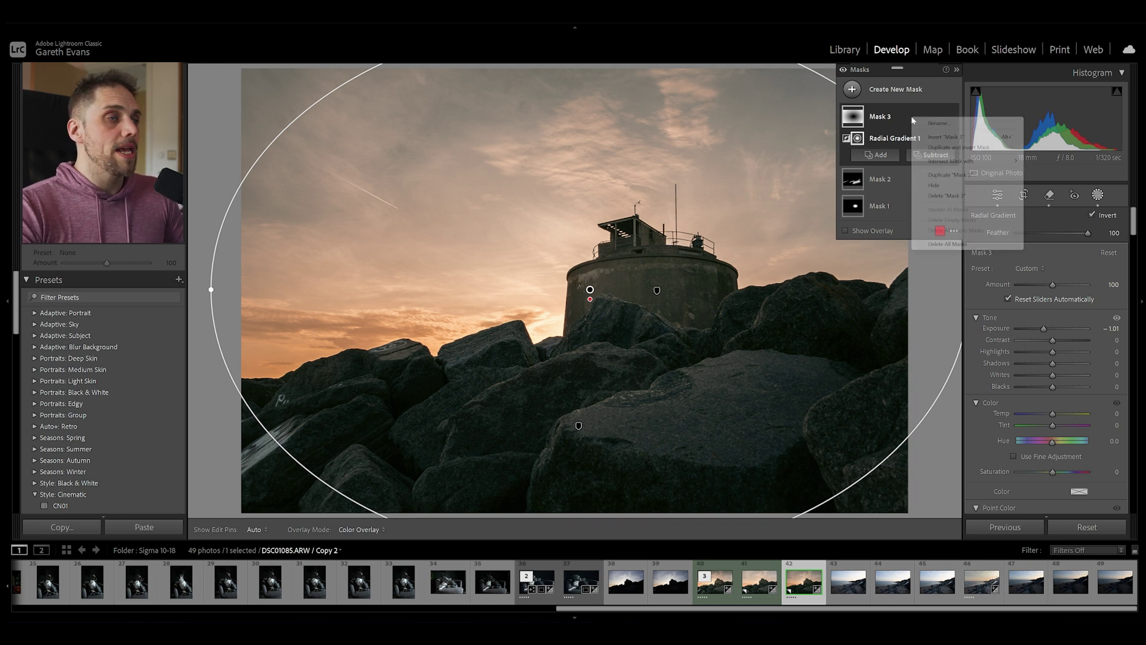
mouse_move(990, 165)
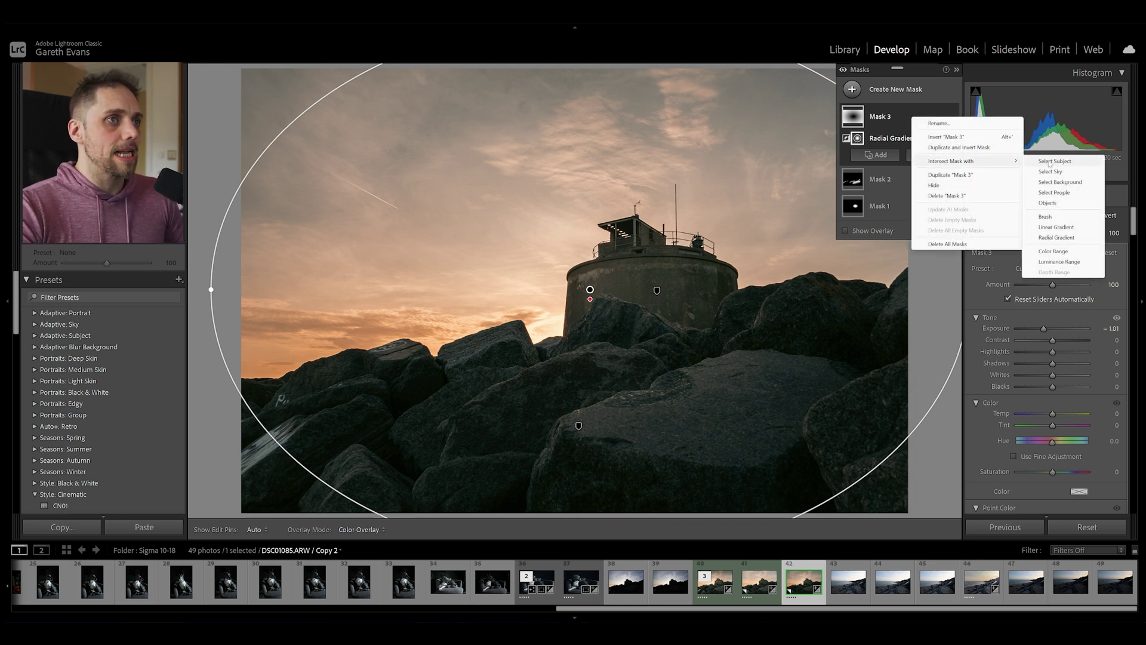
click(1068, 182)
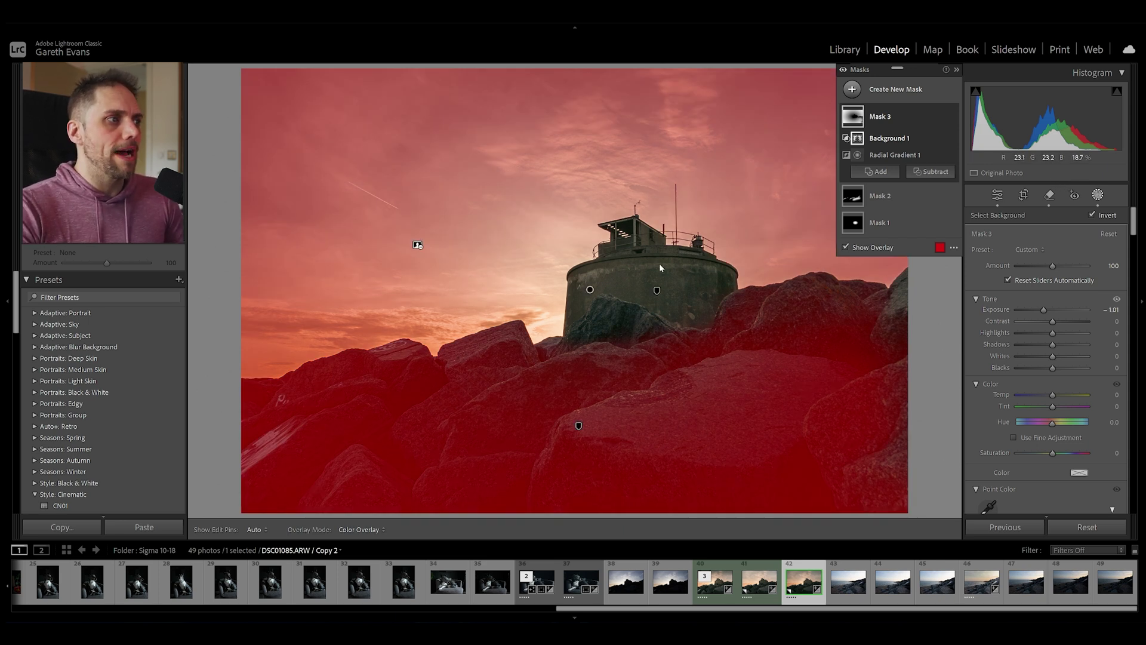
Step: Delete the radial gradient mask that is intersected with the background
click(920, 117)
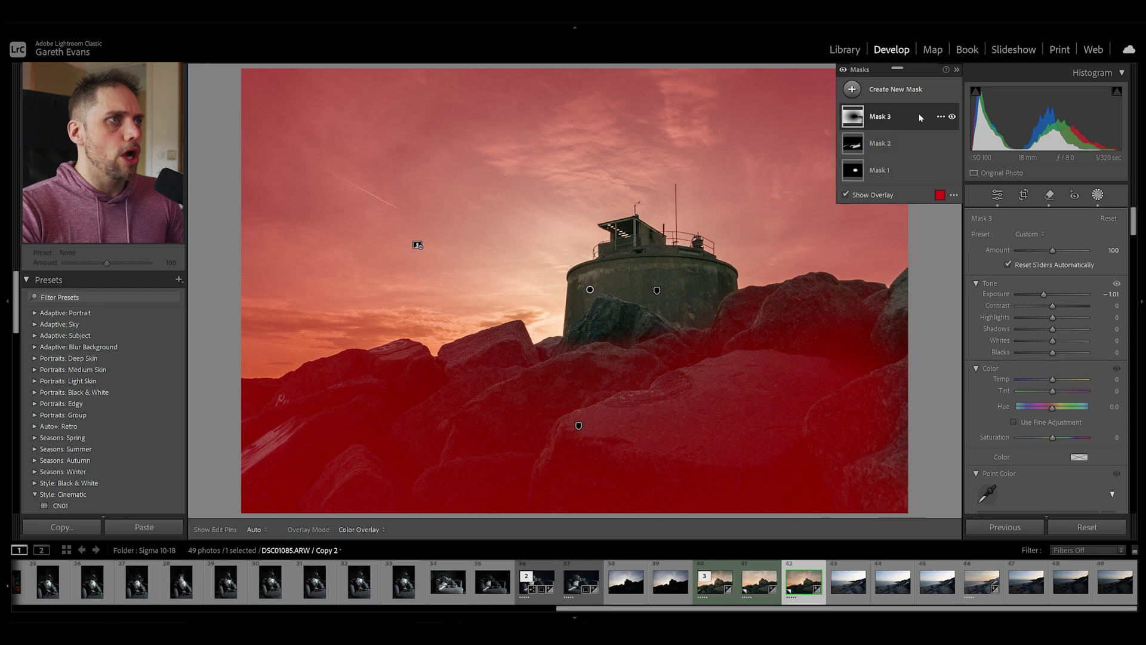
click(911, 117)
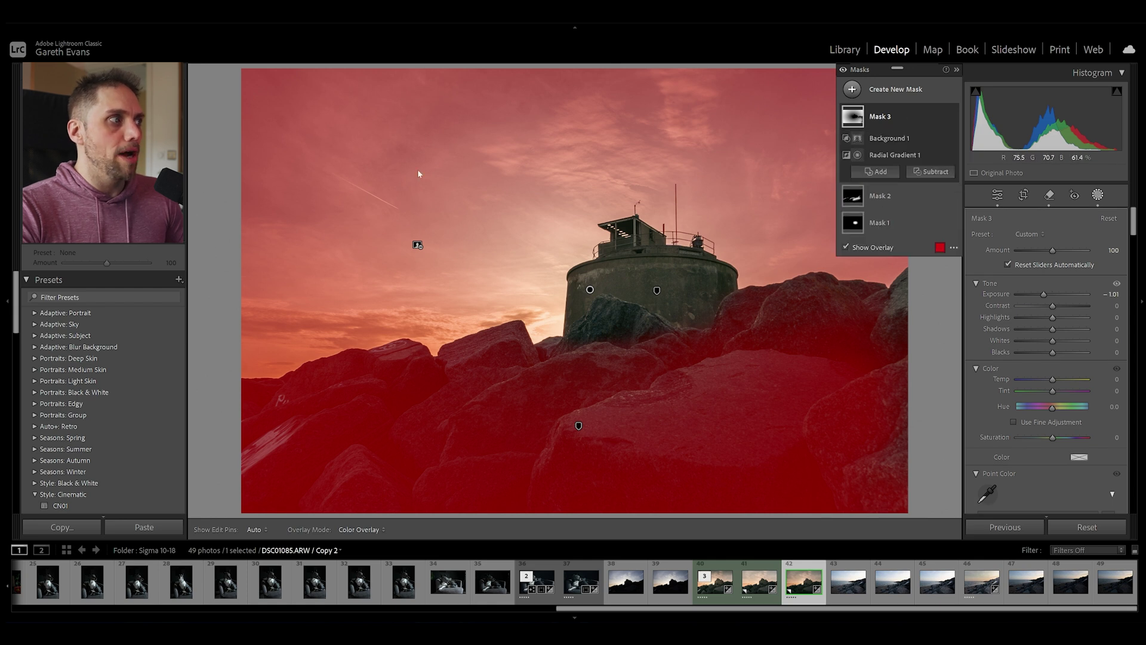
click(943, 119)
click(955, 191)
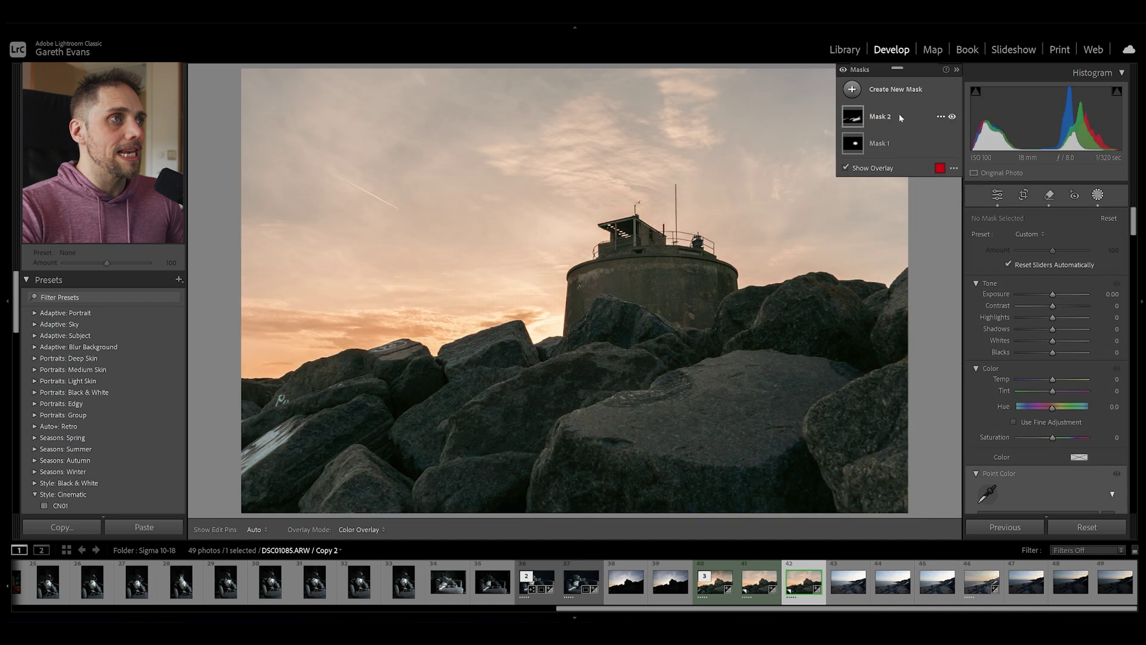
Step: Add a linear gradient mask running from the photo's upper edge straight down to the middle of the tower
click(892, 89)
click(922, 215)
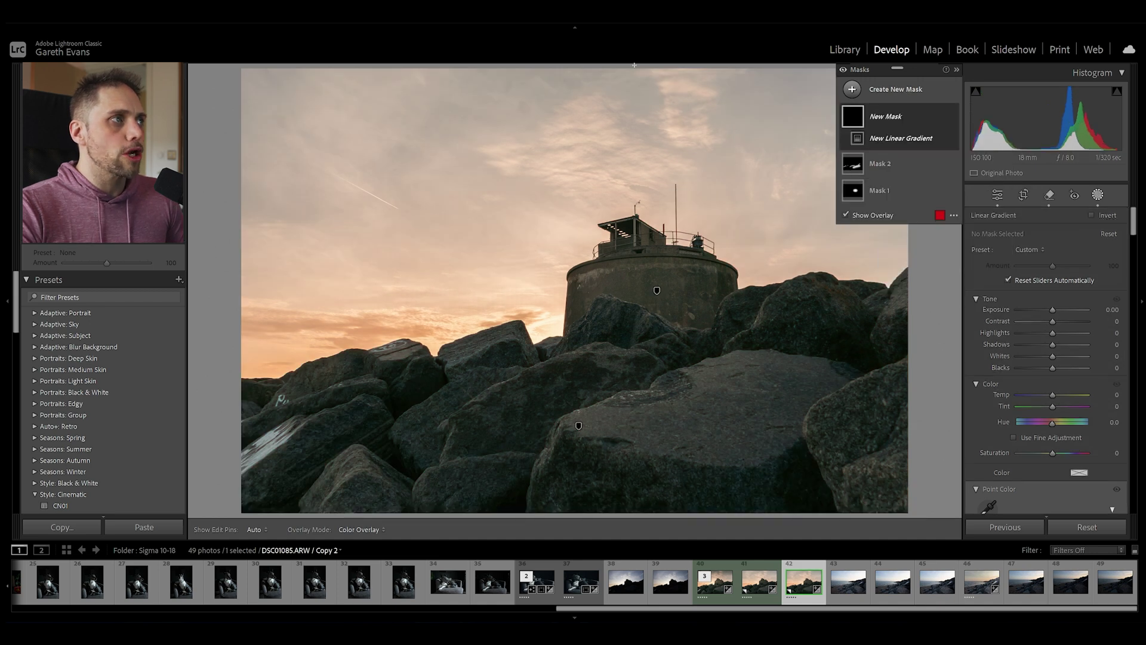
drag(612, 65, 610, 290)
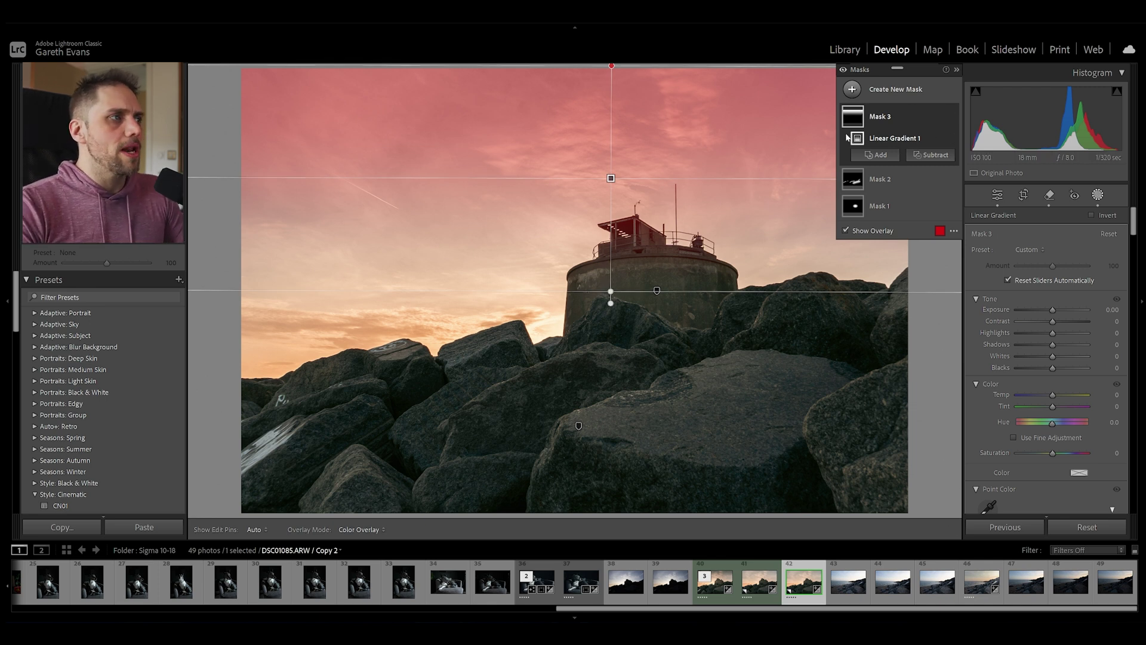
Step: Intersect the sky-side linear gradient mask with Select Background and set its exposure to −1.29
right_click(912, 116)
mouse_move(1009, 160)
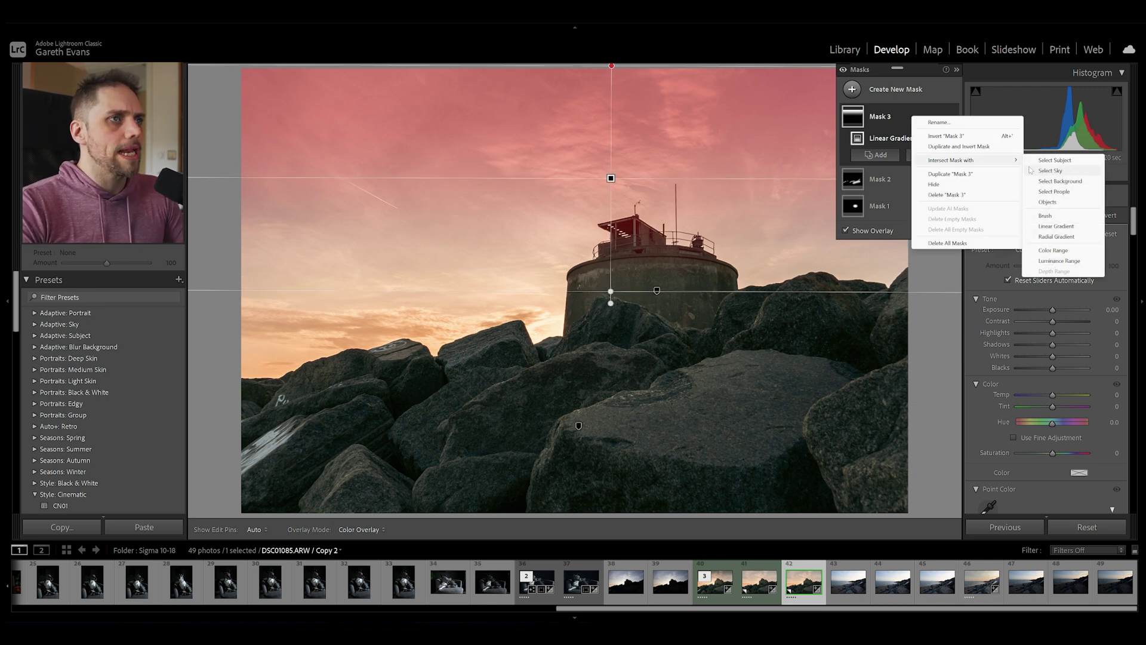
click(1050, 181)
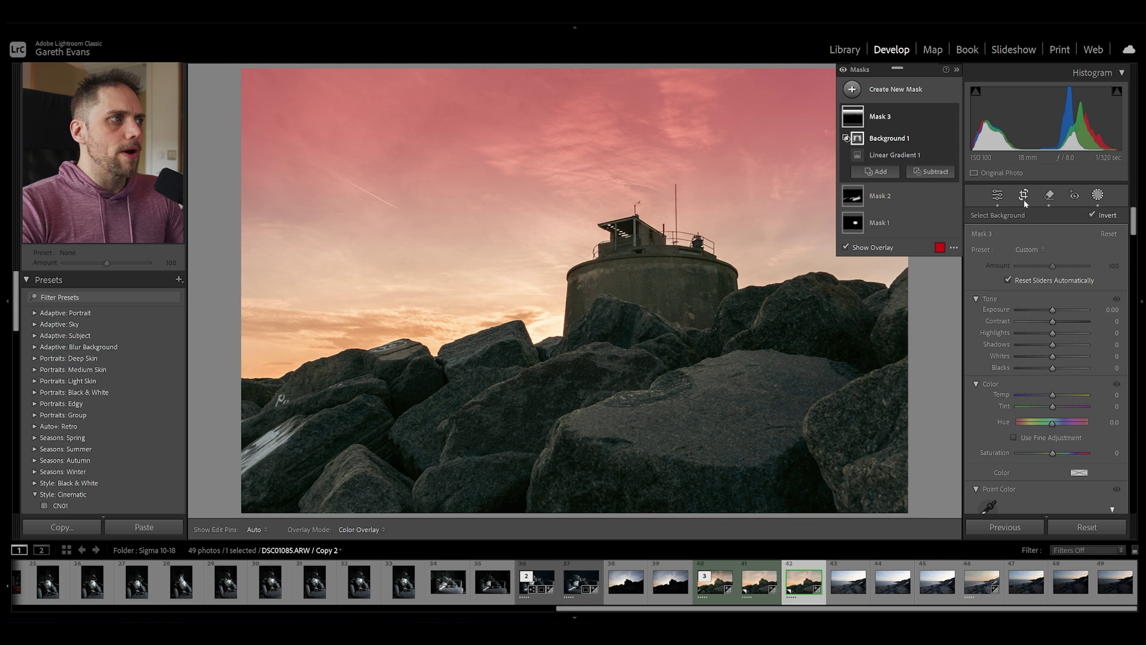
drag(1048, 309, 1041, 311)
Step: Add a linear gradient mask running from the photo's lower edge up to the tower, with exposure −0.70, and finish masking
click(901, 91)
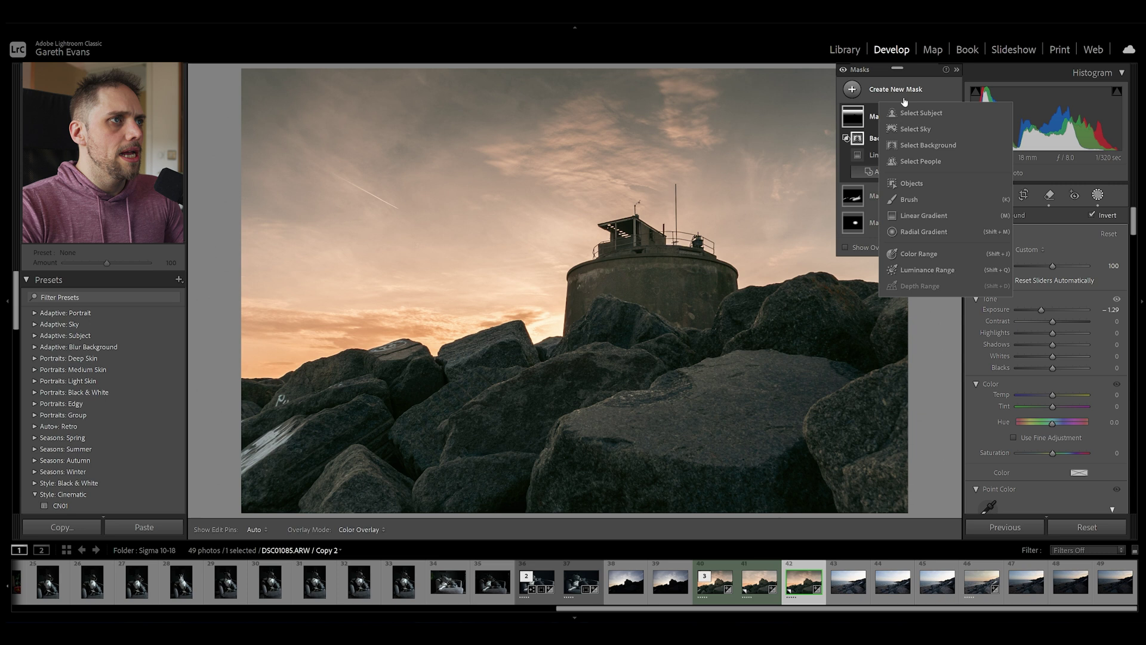
click(936, 218)
drag(593, 512, 592, 301)
drag(1049, 312, 1045, 310)
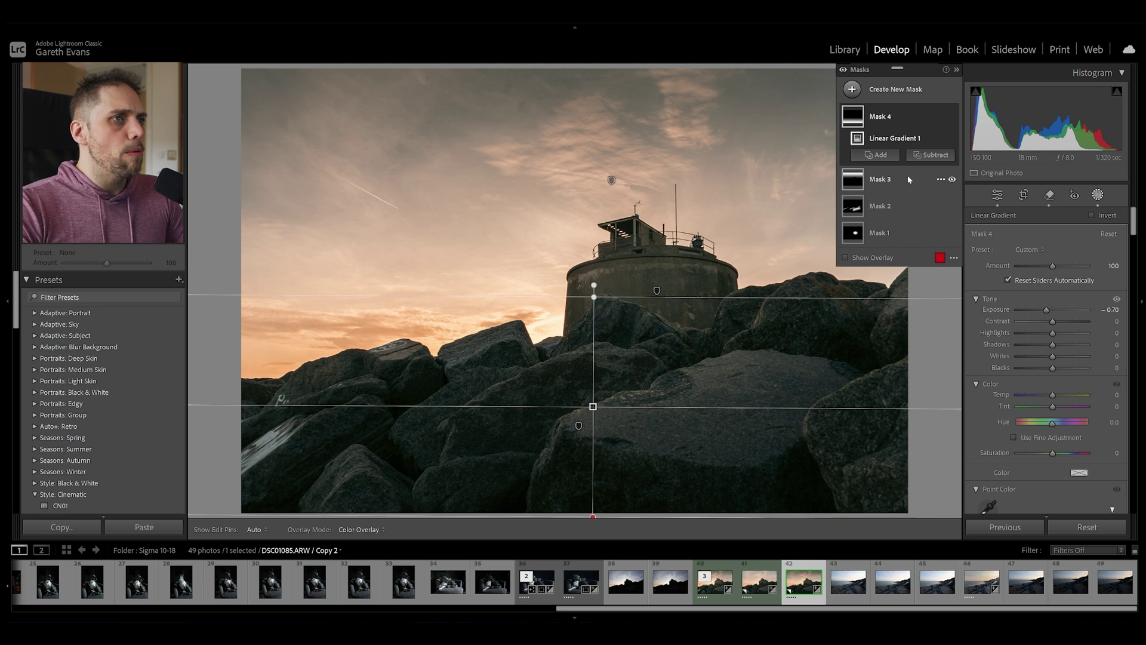
click(998, 195)
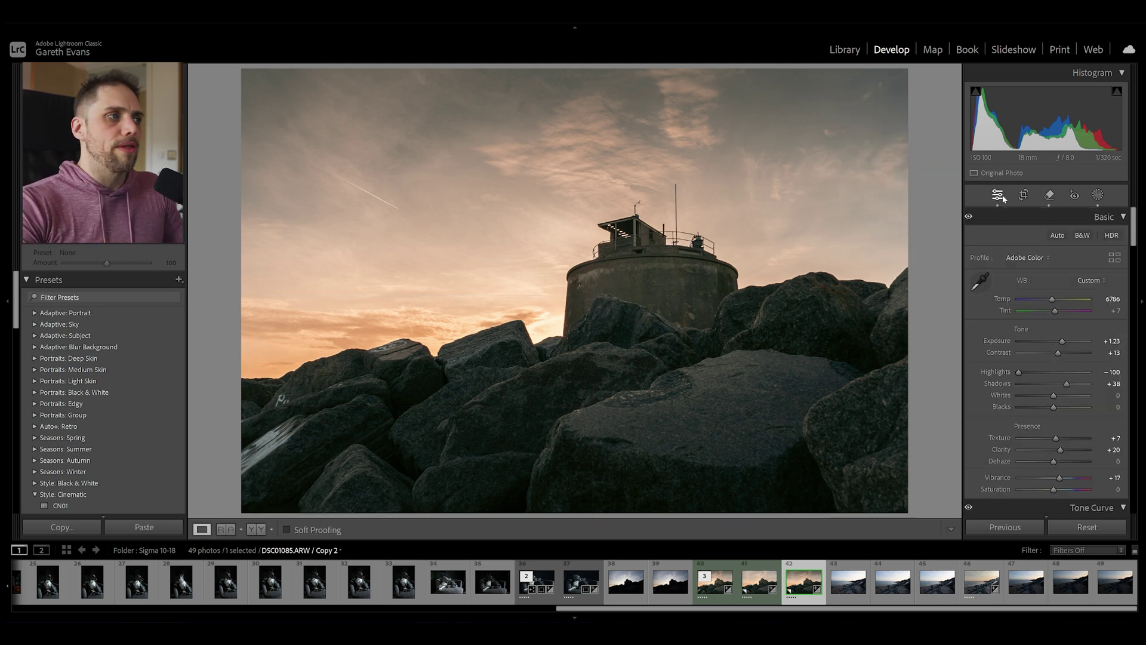
Step: Try a post-crop vignetting amount of −23 on the tower photo and reset it
scroll(988, 382, down, 15)
scroll(994, 379, down, 5)
drag(1060, 338, 1047, 336)
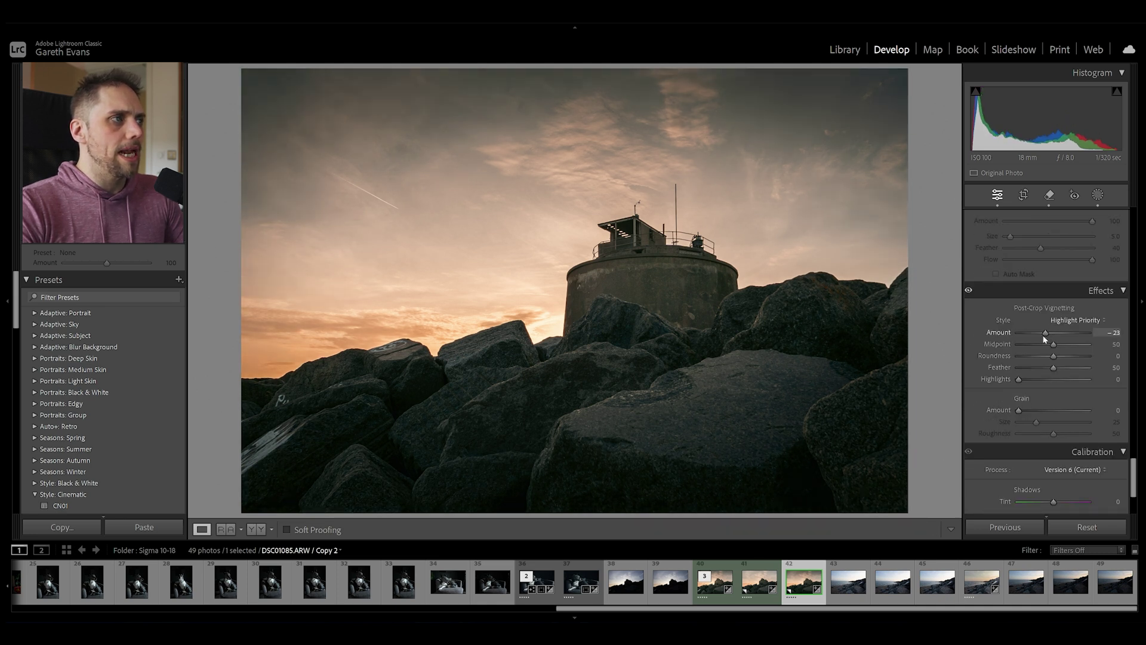
double_click(1045, 335)
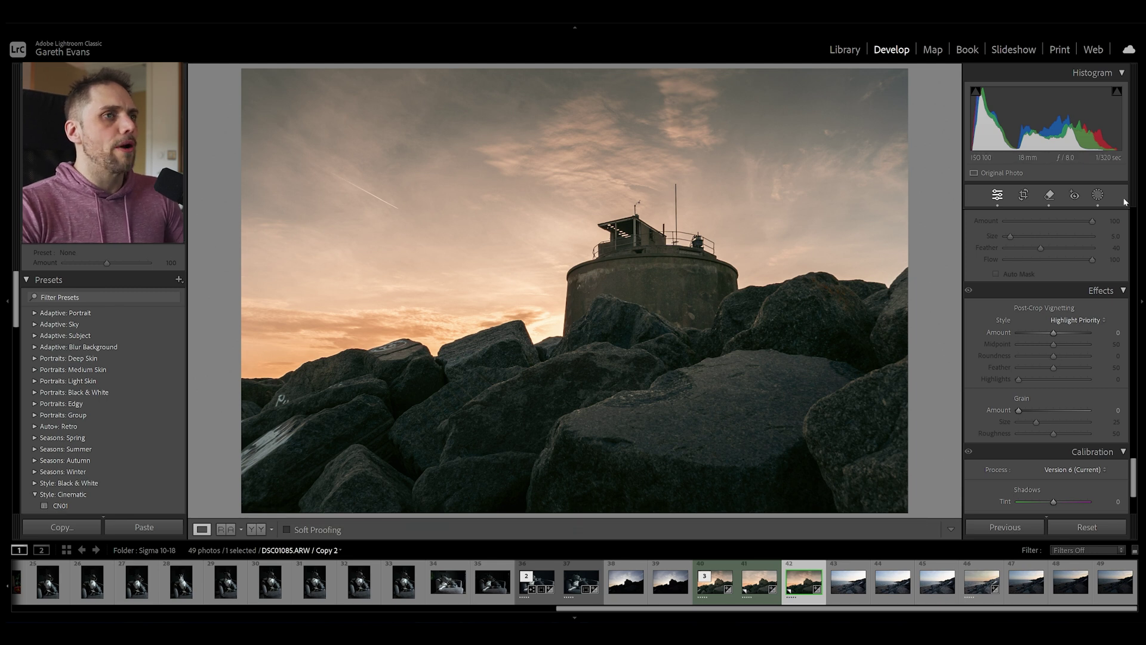
Step: Add a wide, flat radial gradient mask across the tower and horizon, with exposure 0.33
click(1099, 194)
click(899, 89)
click(931, 215)
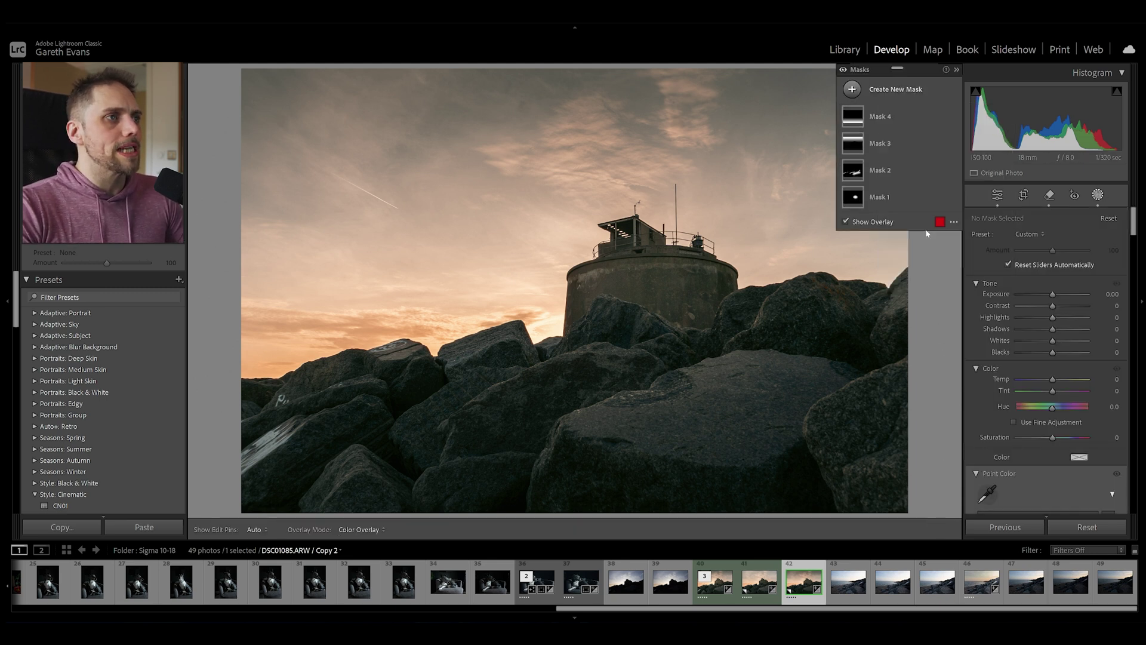
drag(574, 293, 956, 394)
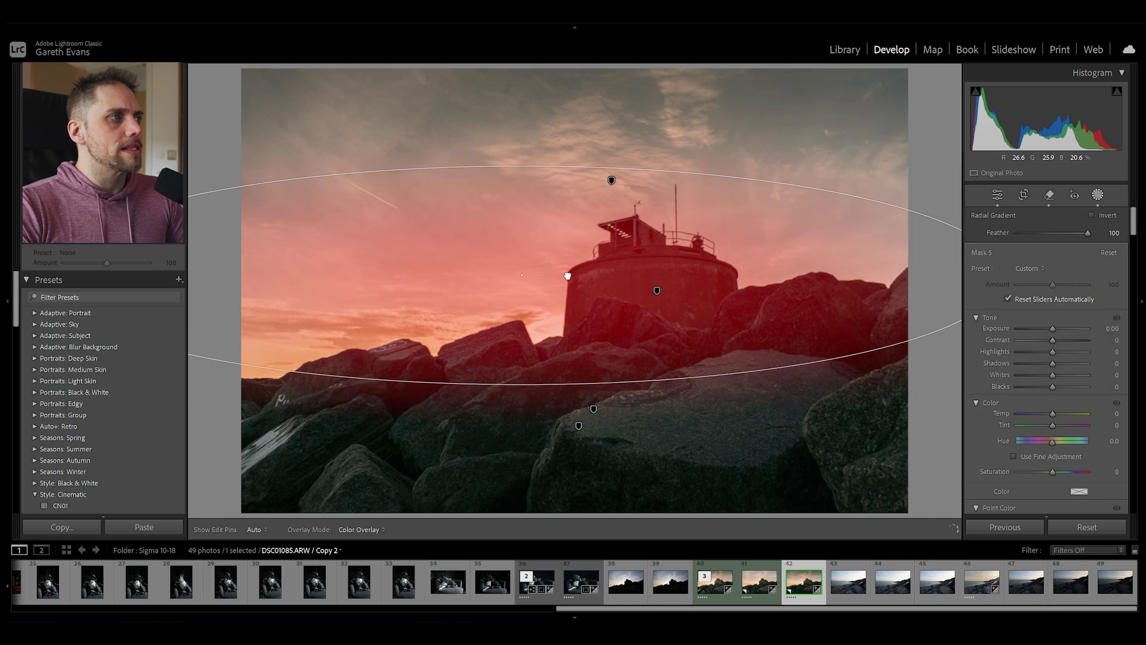
drag(1052, 329, 1055, 331)
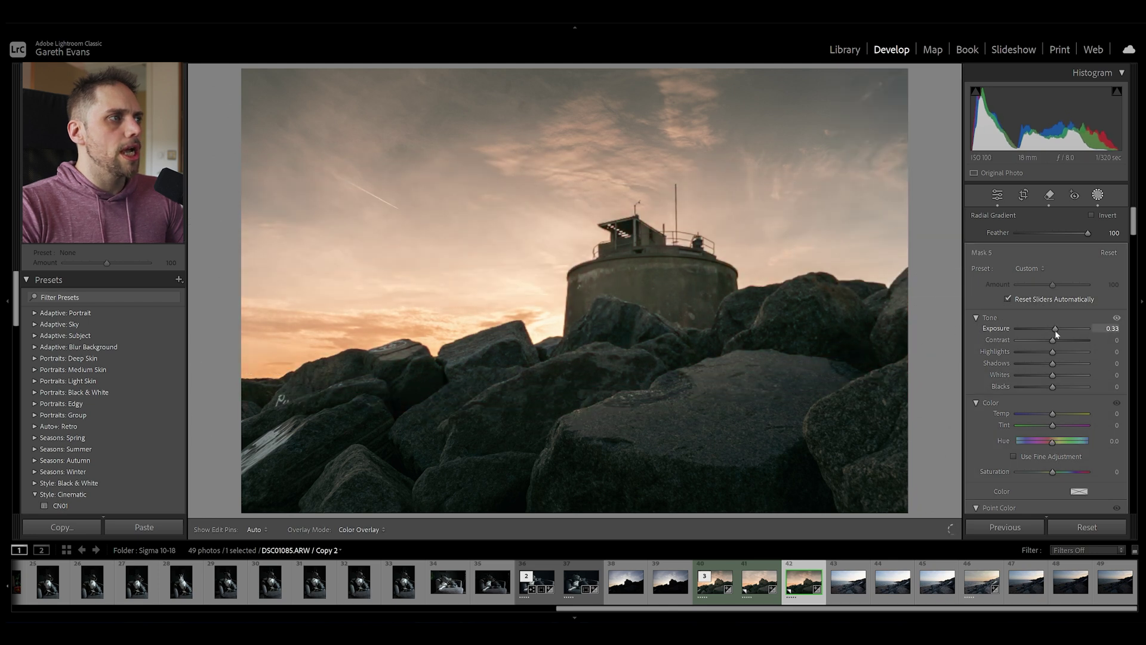
Step: Raise the wide radial gradient's exposure to 0.40, leave its shadows at 0 and finish masking
drag(679, 268, 694, 264)
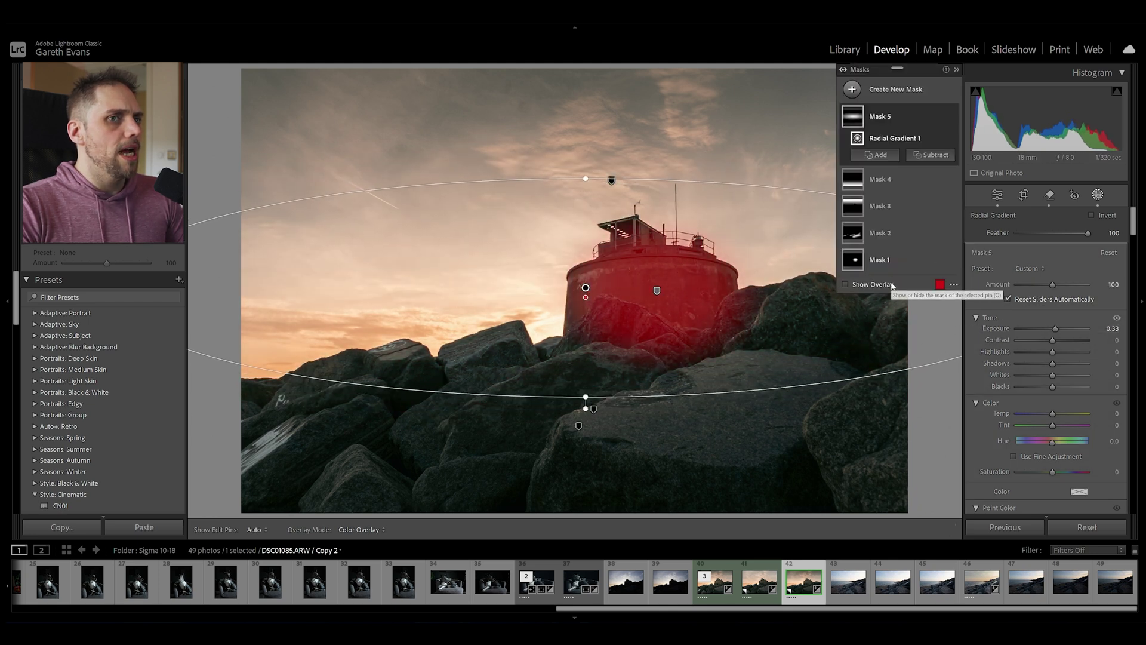
drag(1056, 328, 1060, 363)
double_click(1060, 363)
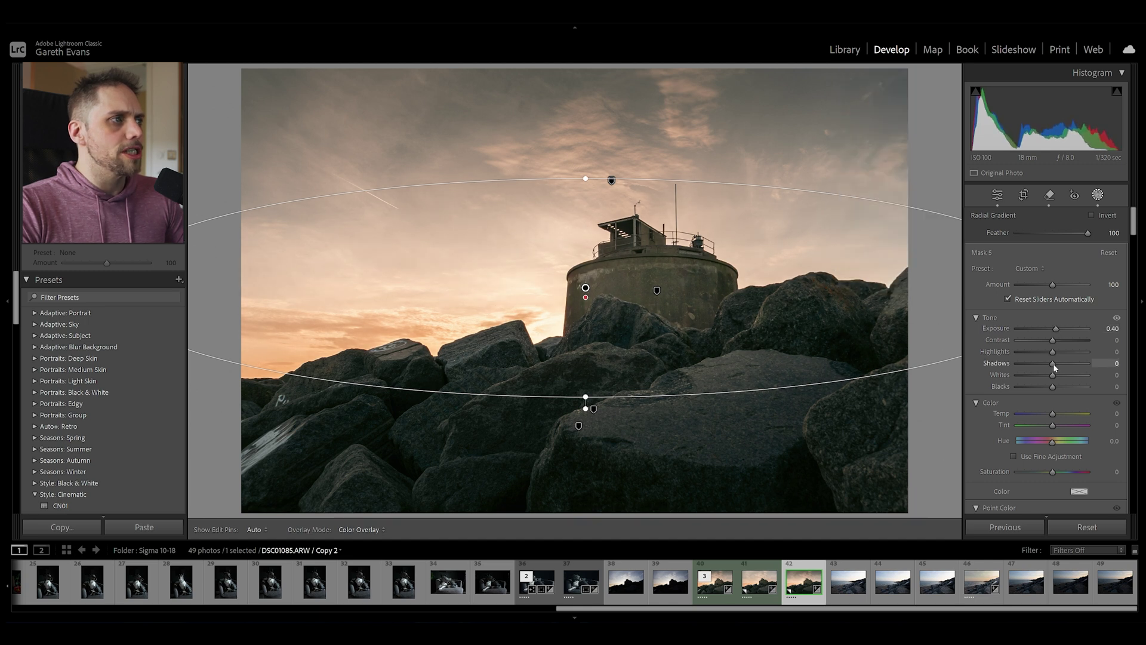
click(995, 203)
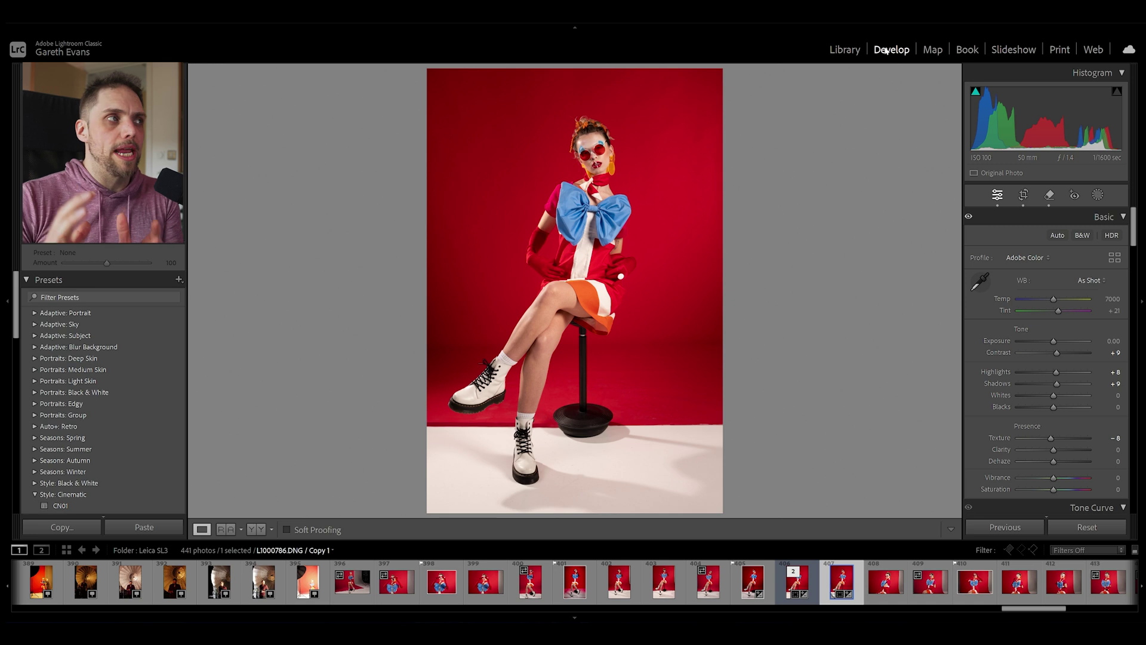
Step: Set the post-crop vignetting amount to −26 on the red studio portrait
scroll(992, 347, down, 15)
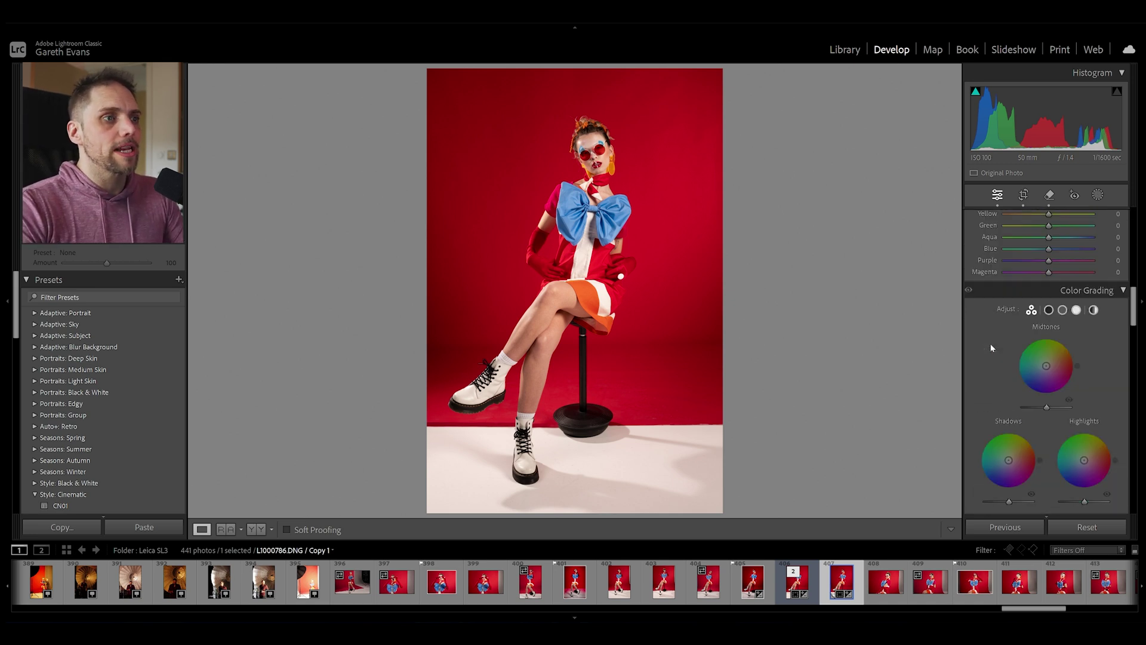
scroll(992, 347, down, 15)
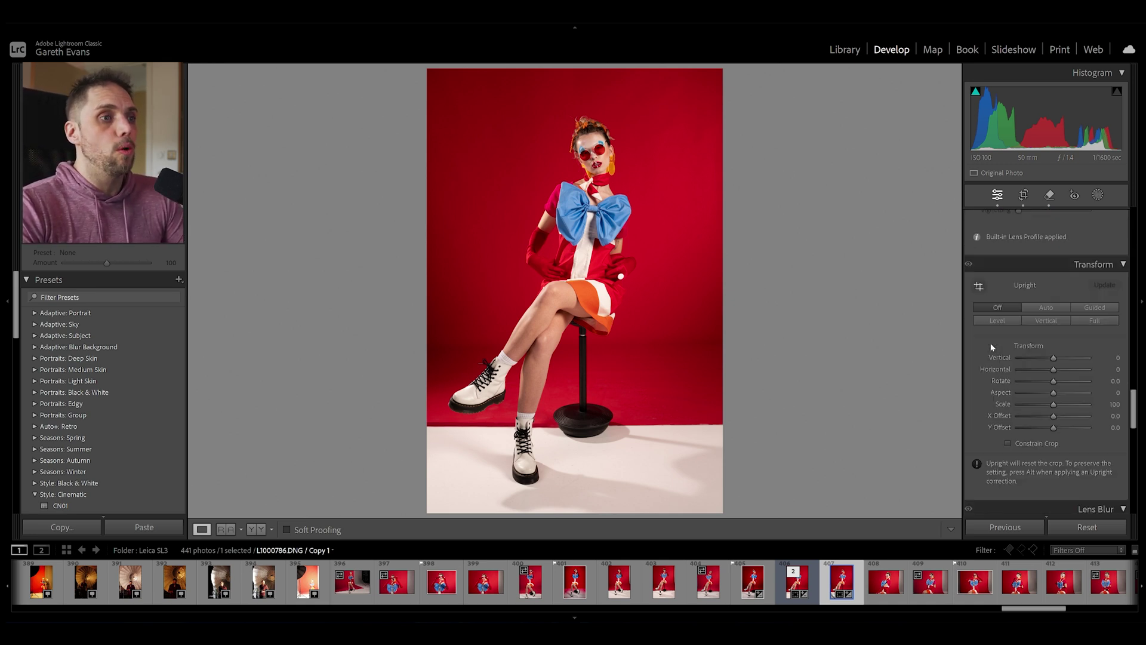
scroll(995, 347, down, 3)
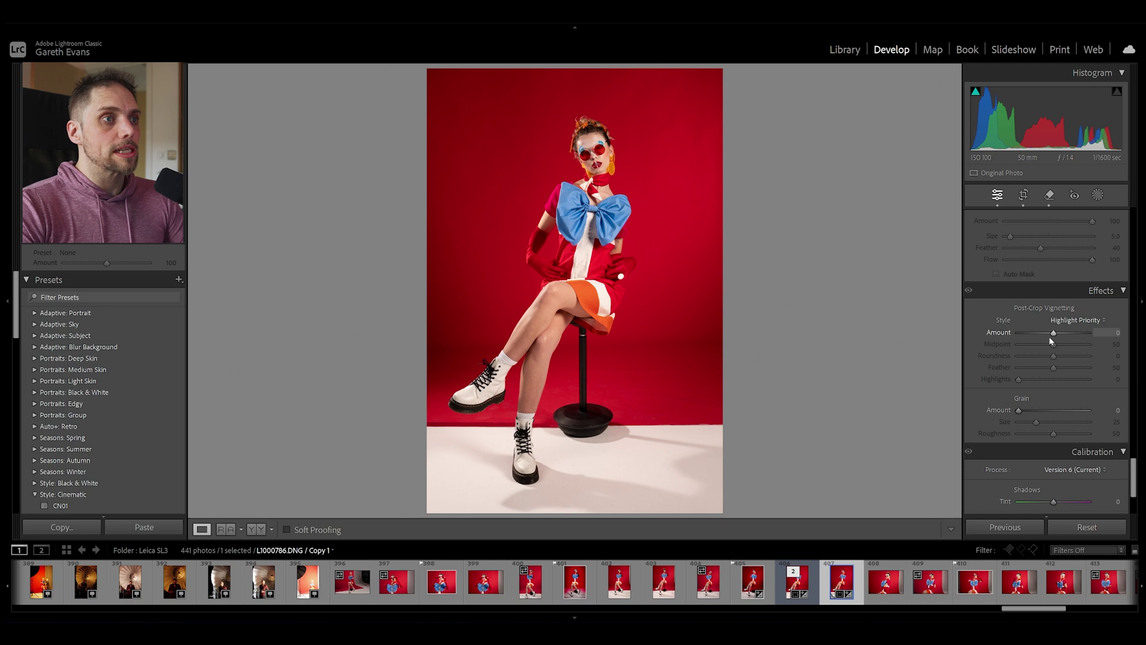
drag(1054, 337, 1045, 338)
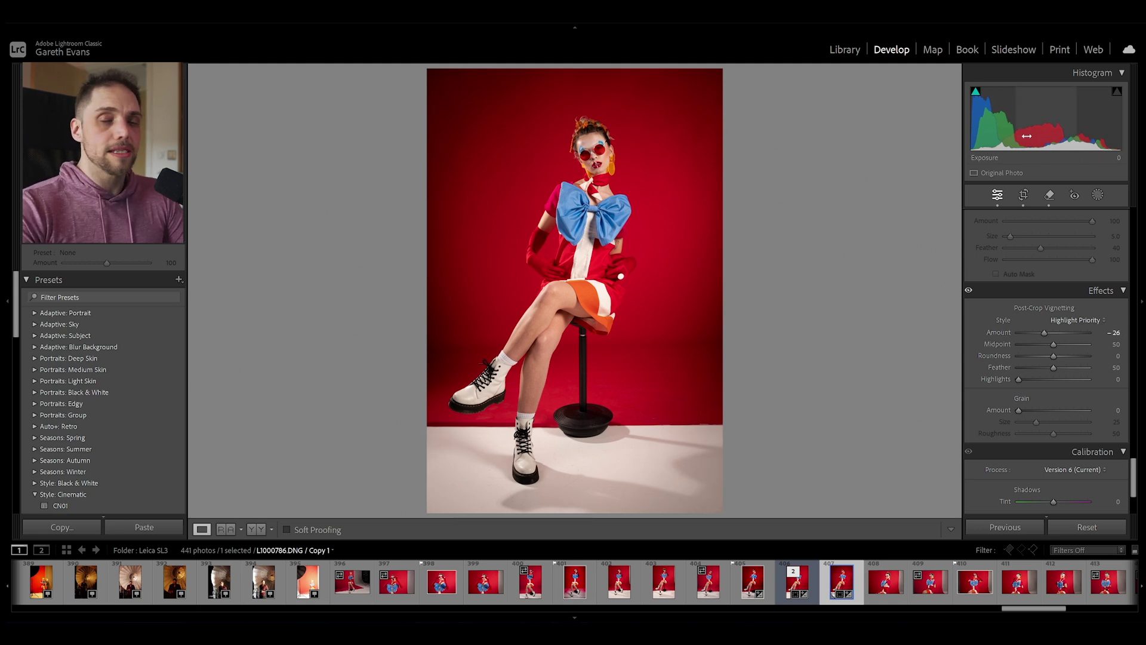
Step: Add a linear gradient mask from the portrait's lower edge up past the stool base, with exposure −1.25
key(shift+w)
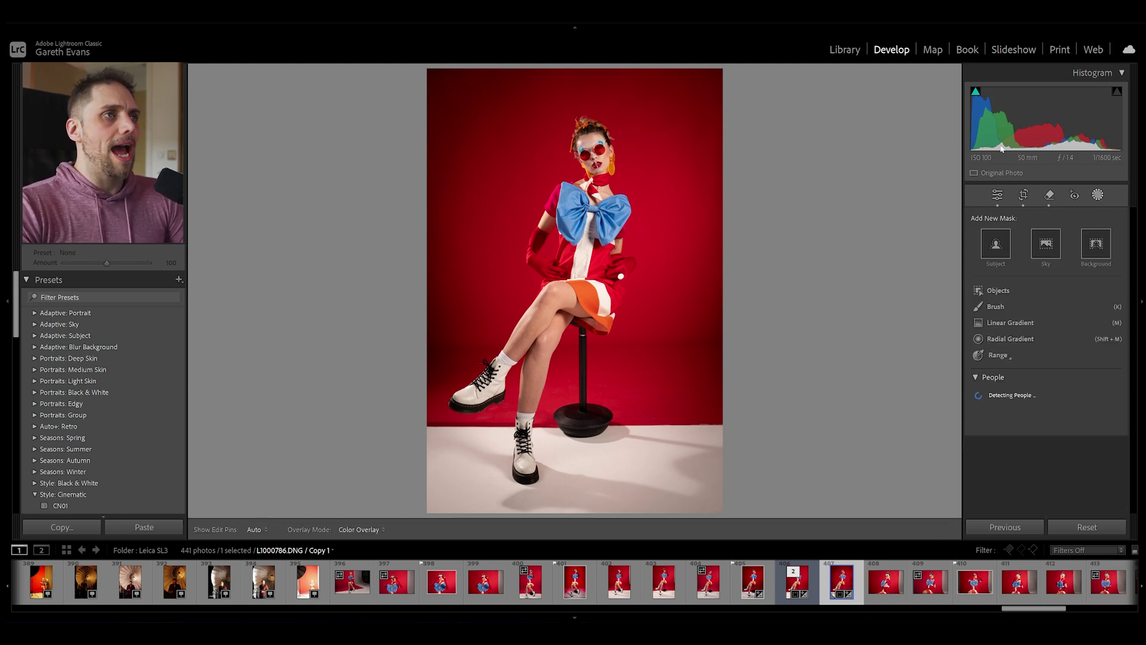
click(1011, 326)
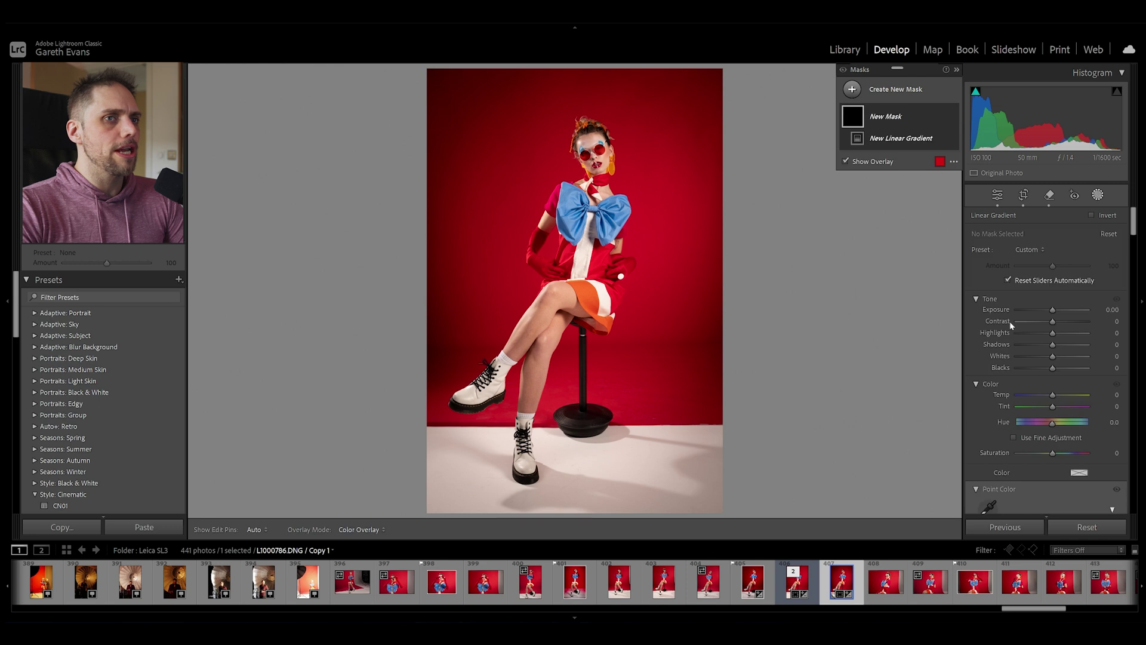
drag(571, 512, 575, 359)
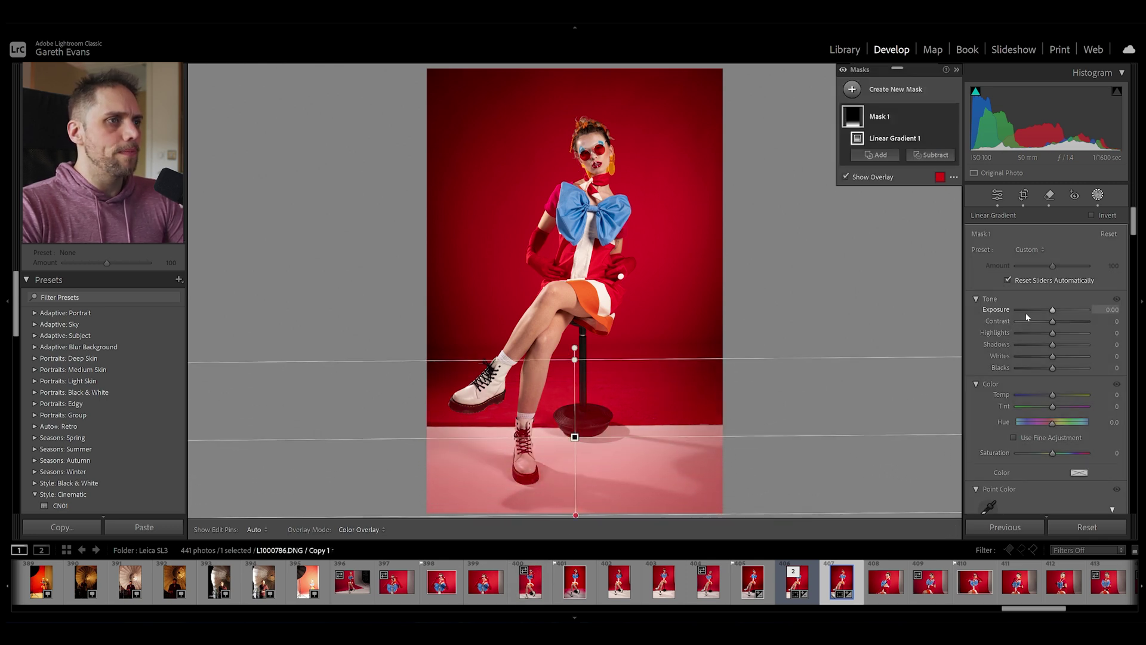
drag(1053, 309, 1041, 311)
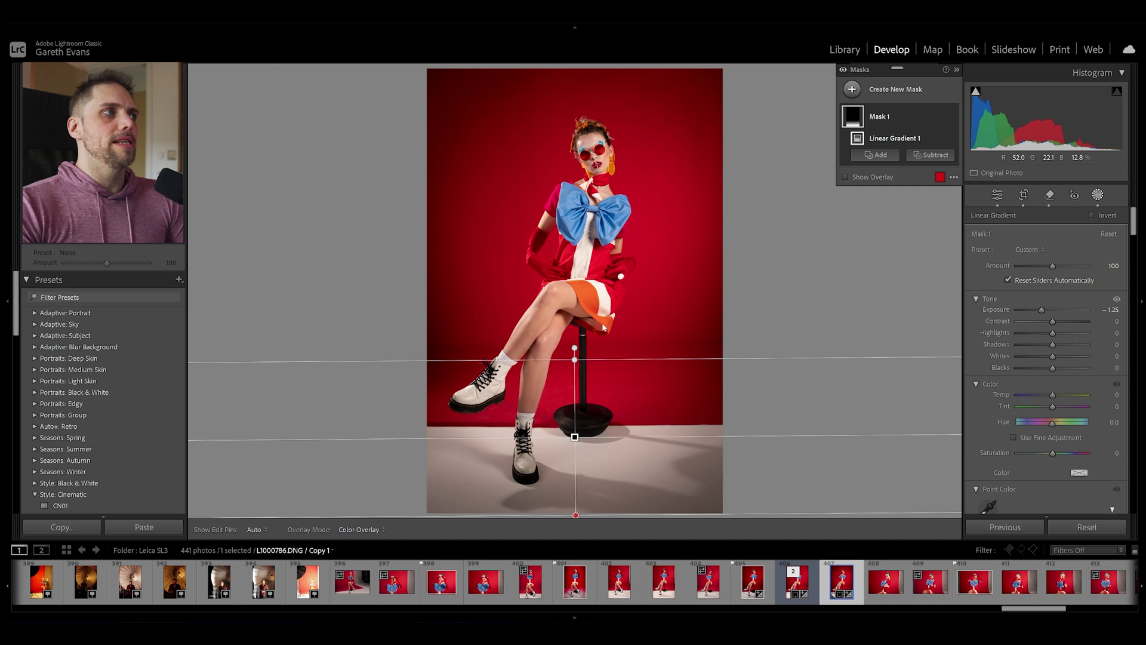
Step: Add a tall radial gradient mask around the seated model, from above the head to below the seat, with exposure 0.22
click(895, 89)
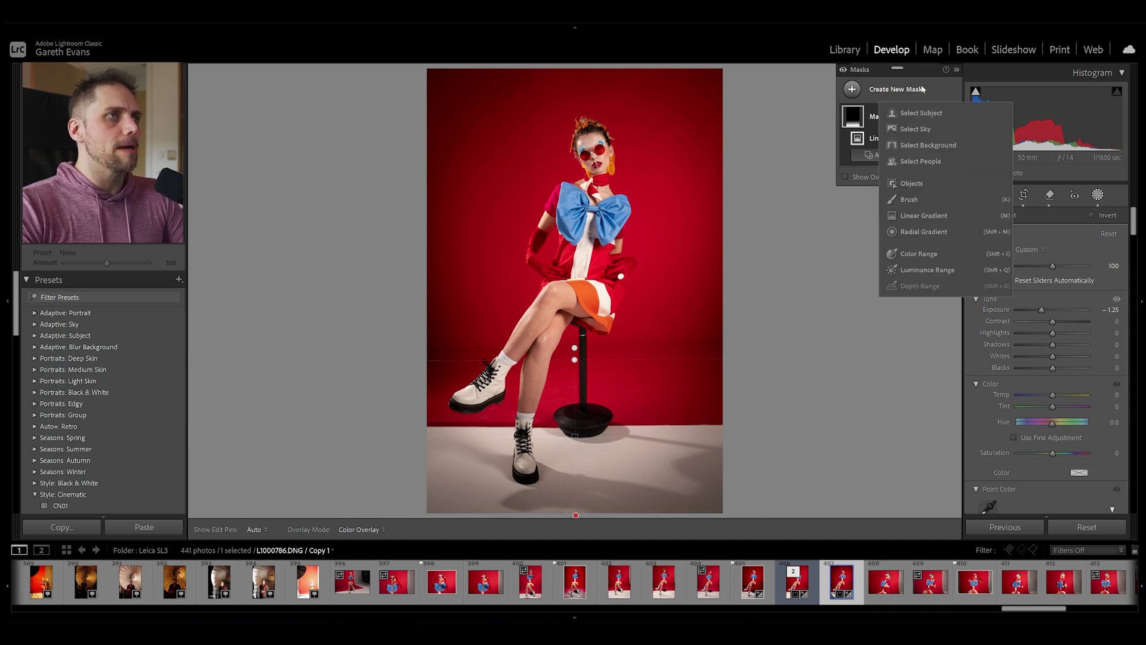
click(924, 231)
drag(565, 230, 634, 385)
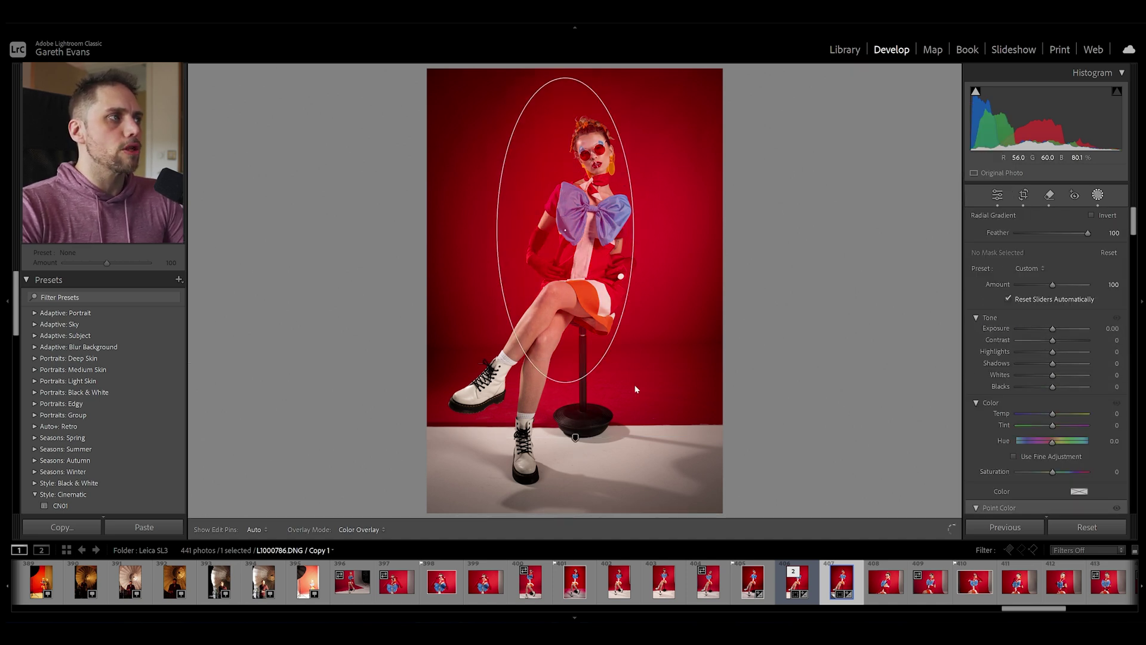
drag(1053, 328, 1054, 328)
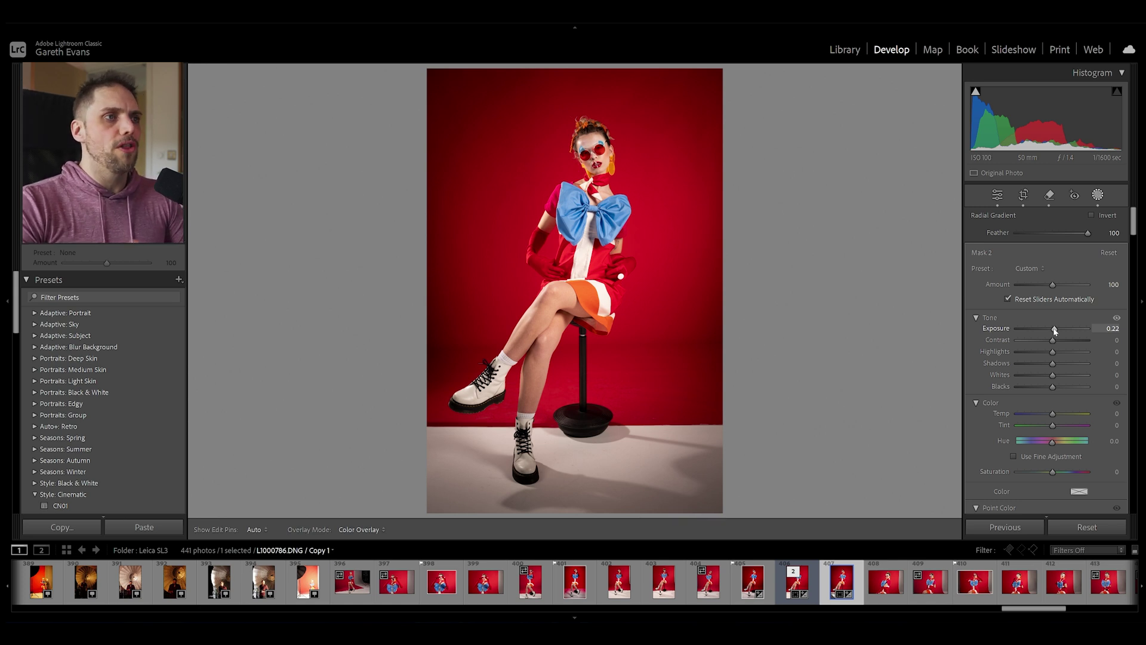
Step: Add a large inverted radial gradient mask centred on the model and extending beyond the frame's side edges, with exposure −0.33
click(908, 91)
click(943, 233)
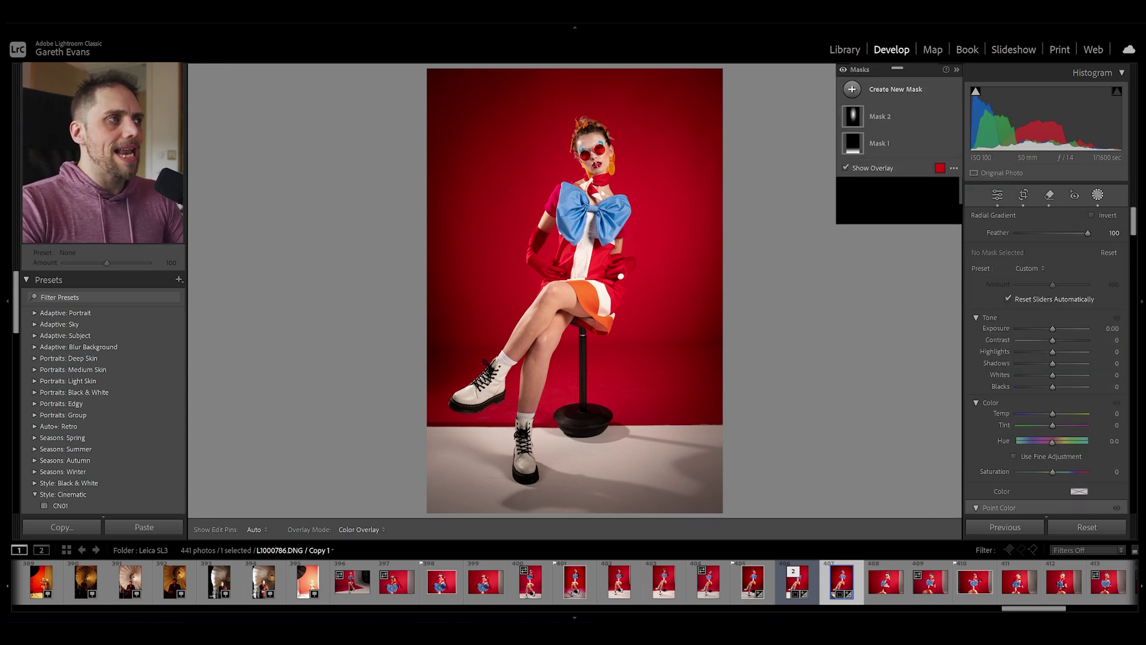
drag(583, 239, 770, 456)
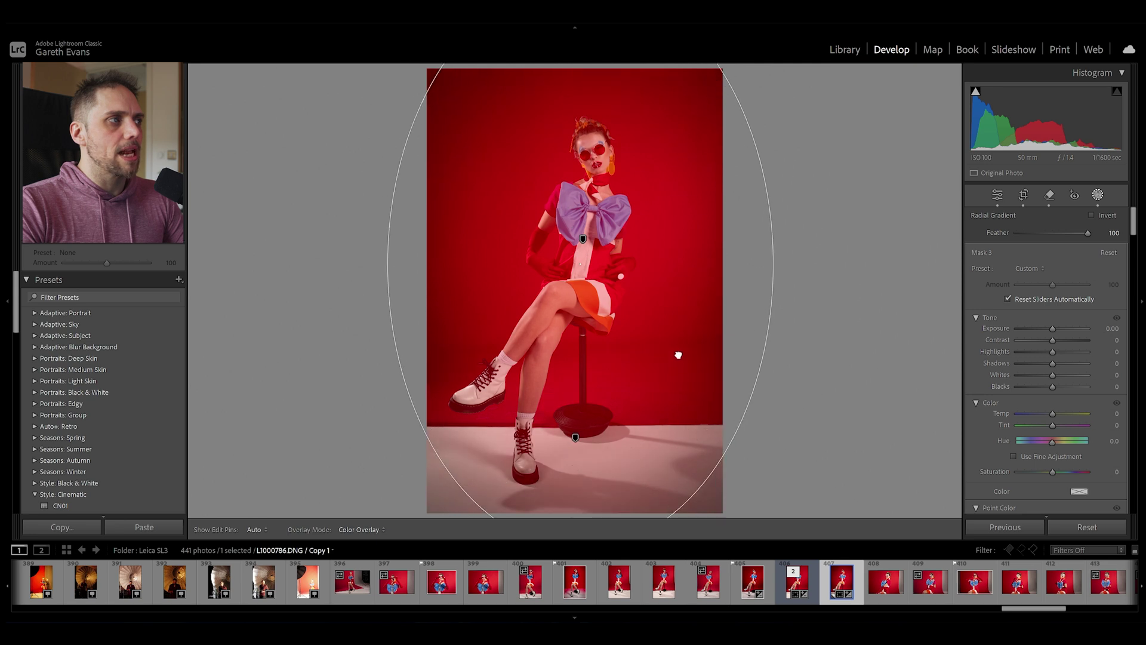
click(1092, 215)
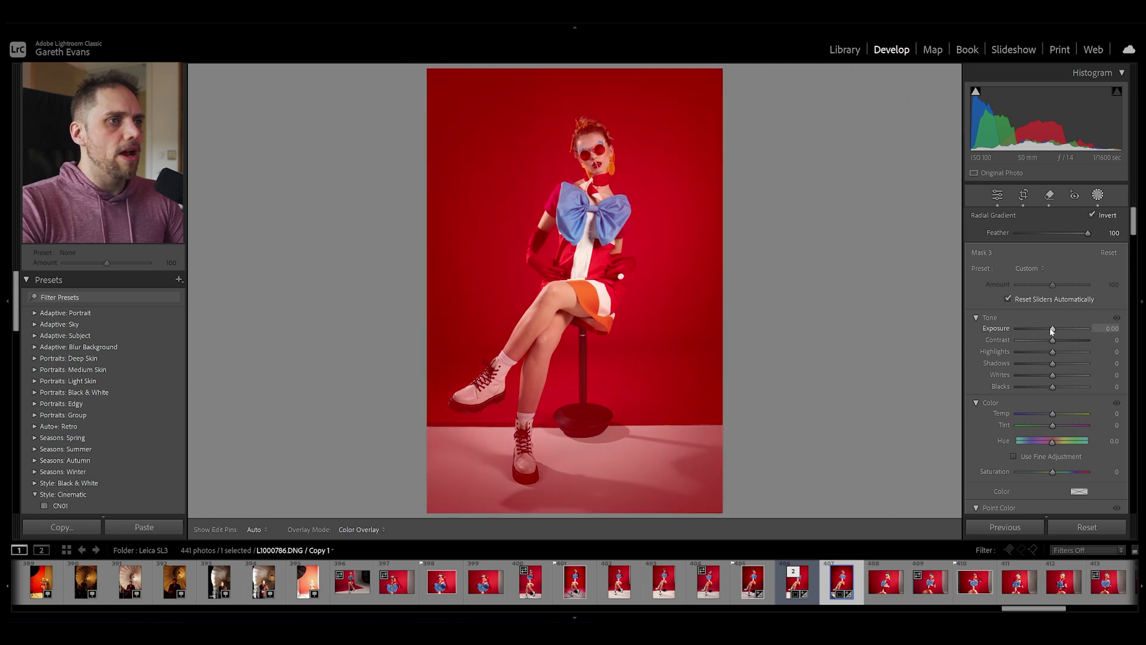
drag(1053, 329, 1049, 332)
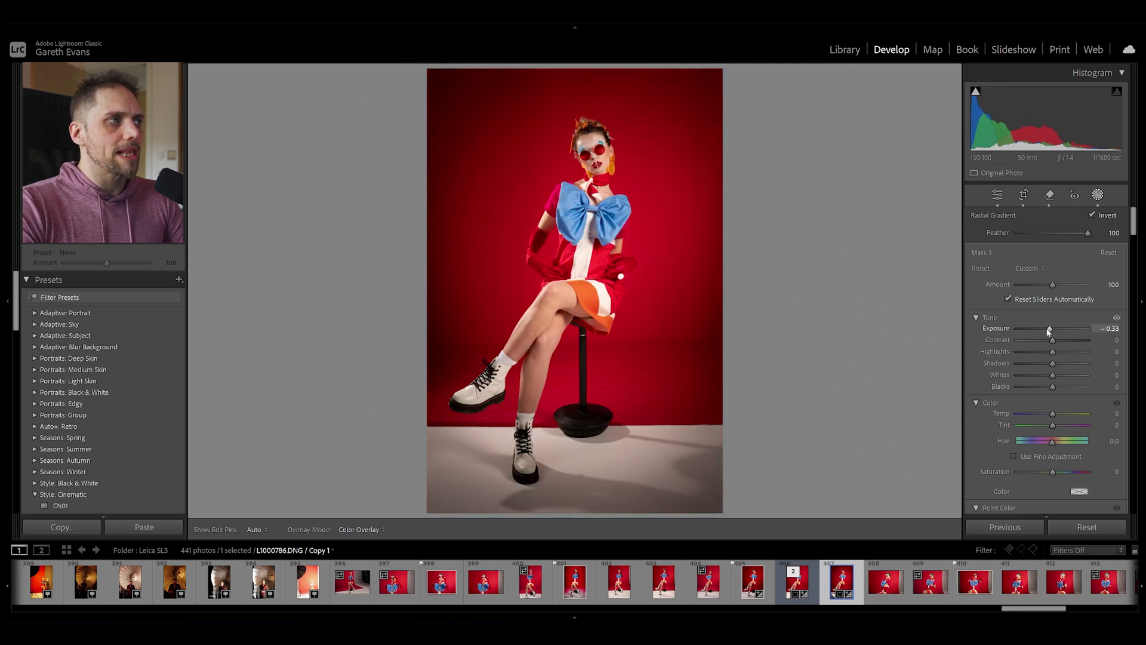
Step: Shift the large inverted gradient slightly higher with exposure −0.36, and compare the portrait with its before version
drag(686, 258, 686, 230)
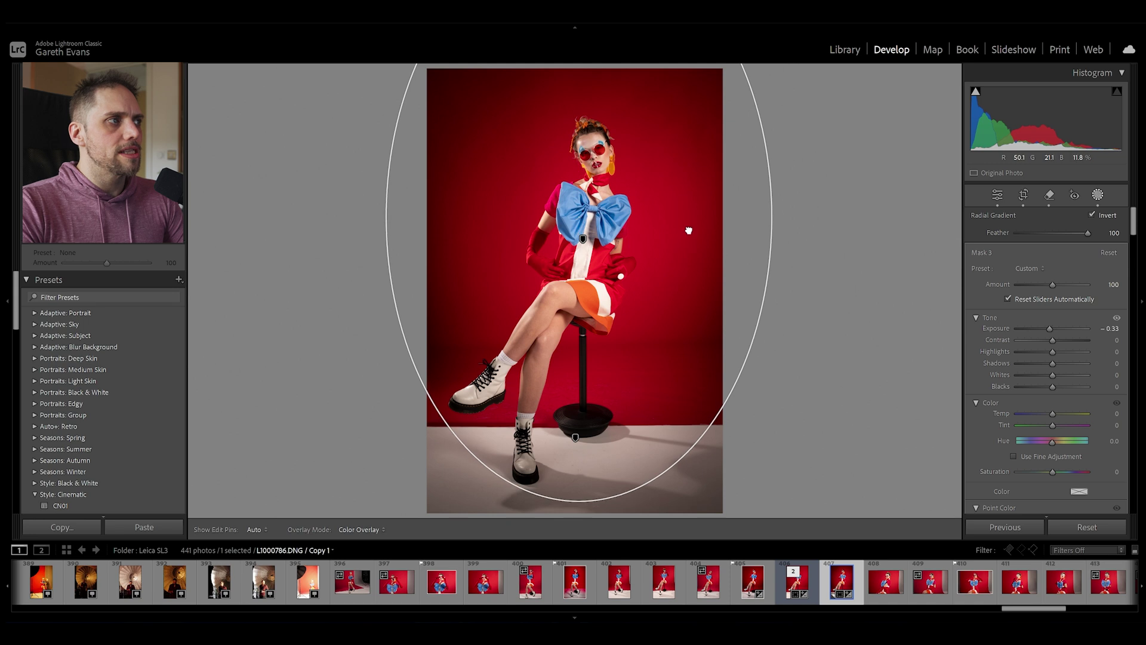
drag(1049, 332, 1047, 328)
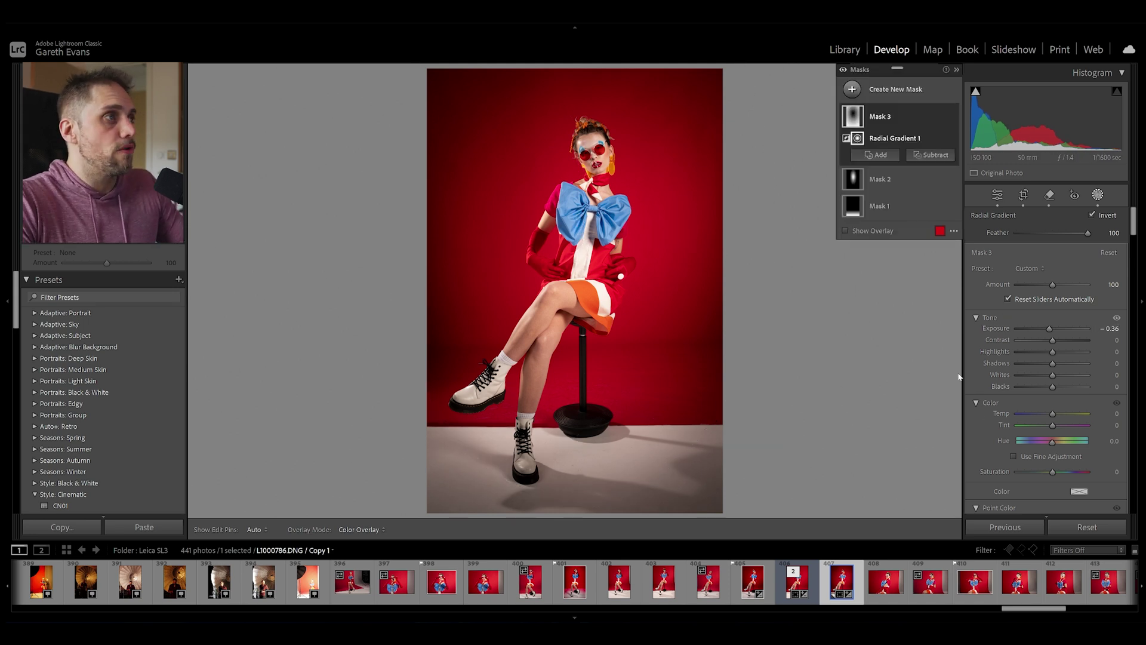
key(backslash)
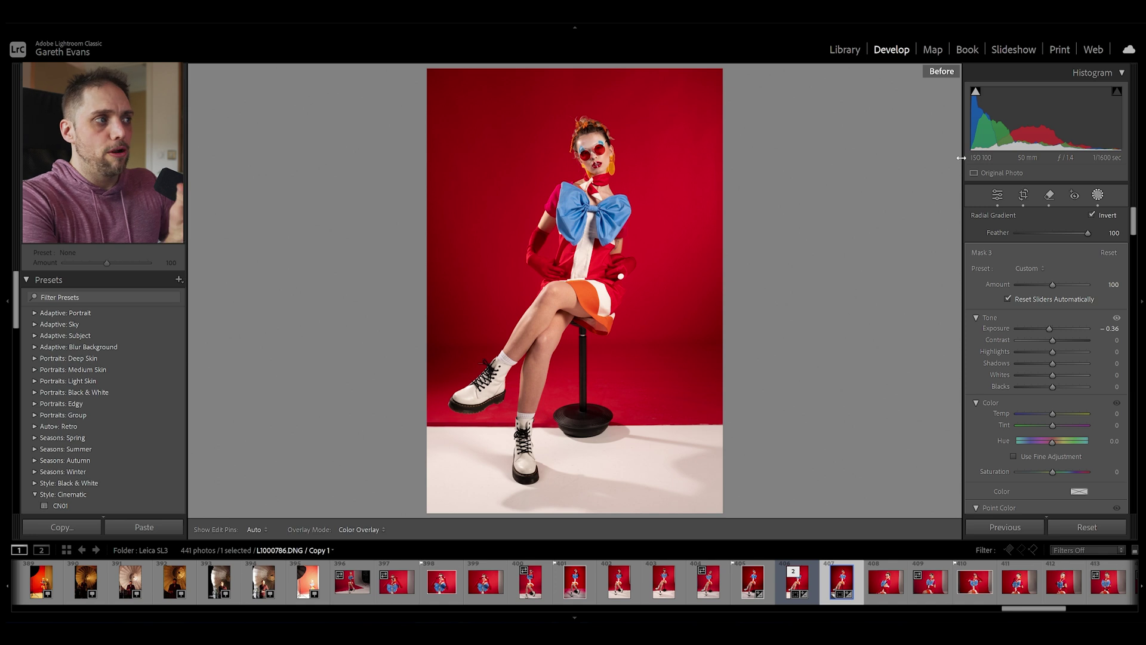
key(backslash)
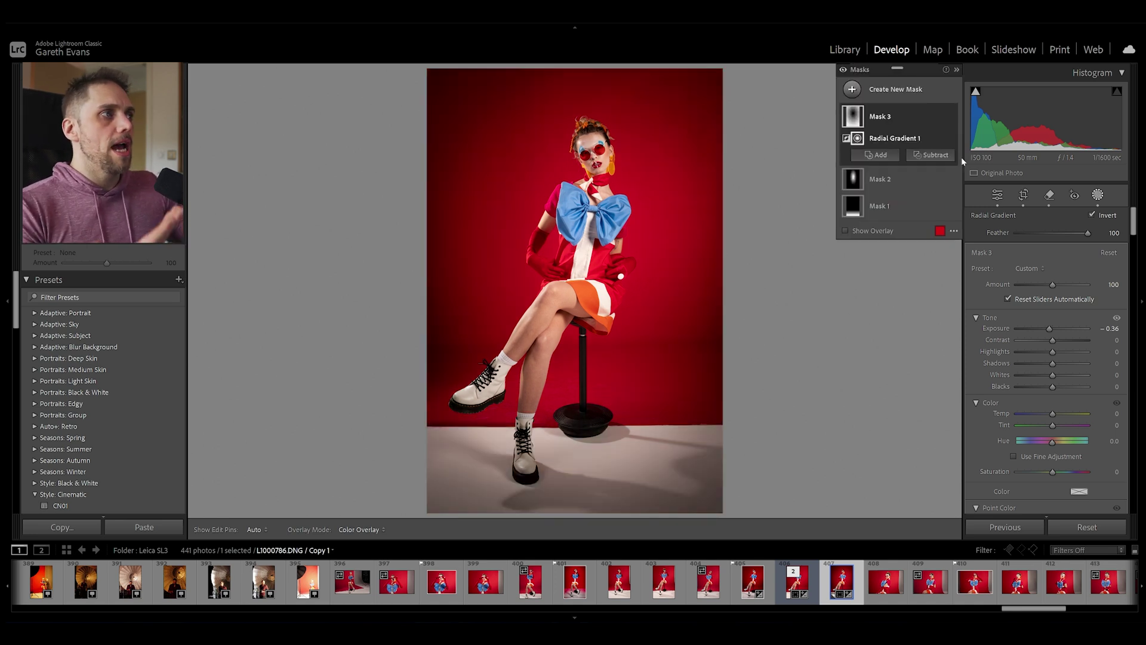